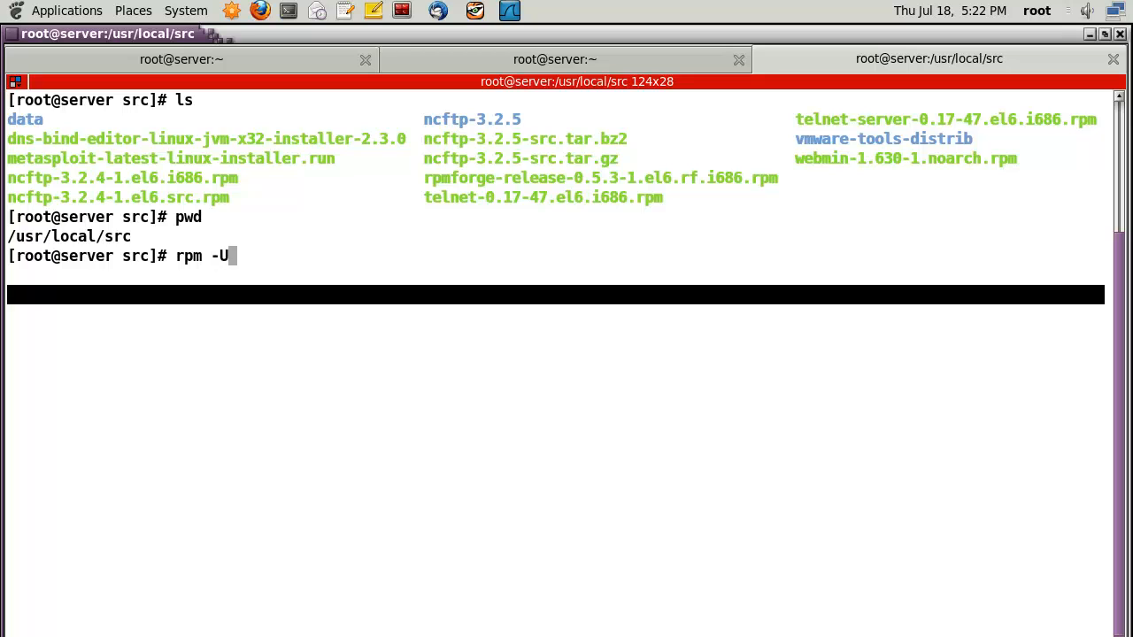
Install or upgrade the webmin-1.630-1.noarch.rpm package with rpm -Uvh from /usr/local/src.
text(h we)
key(Tab)
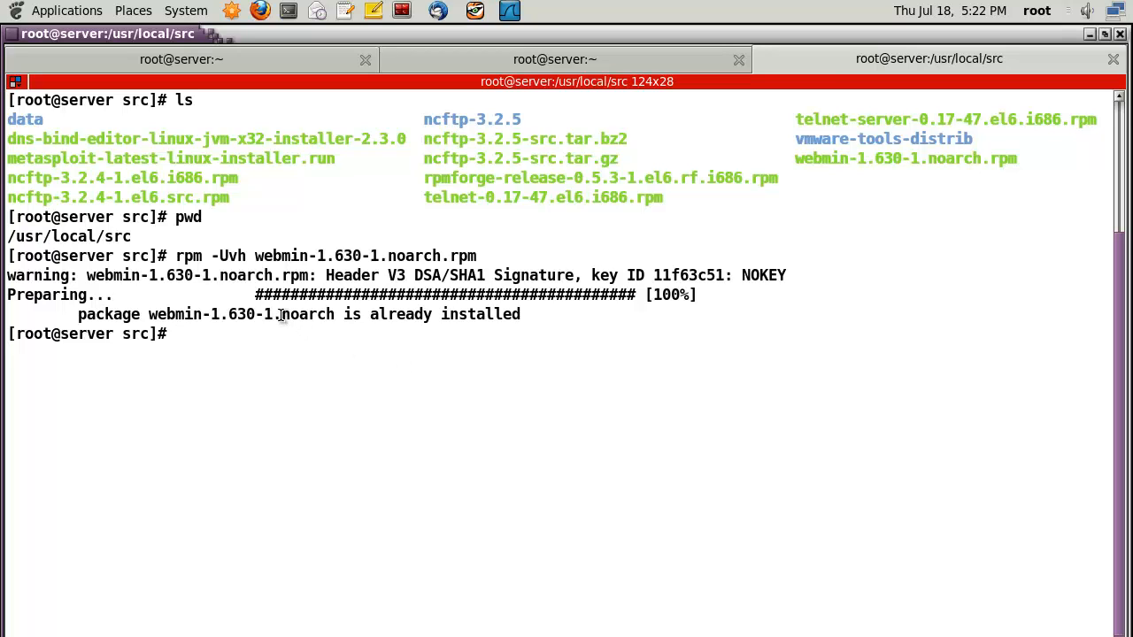
drag(282, 314, 684, 341)
click(475, 333)
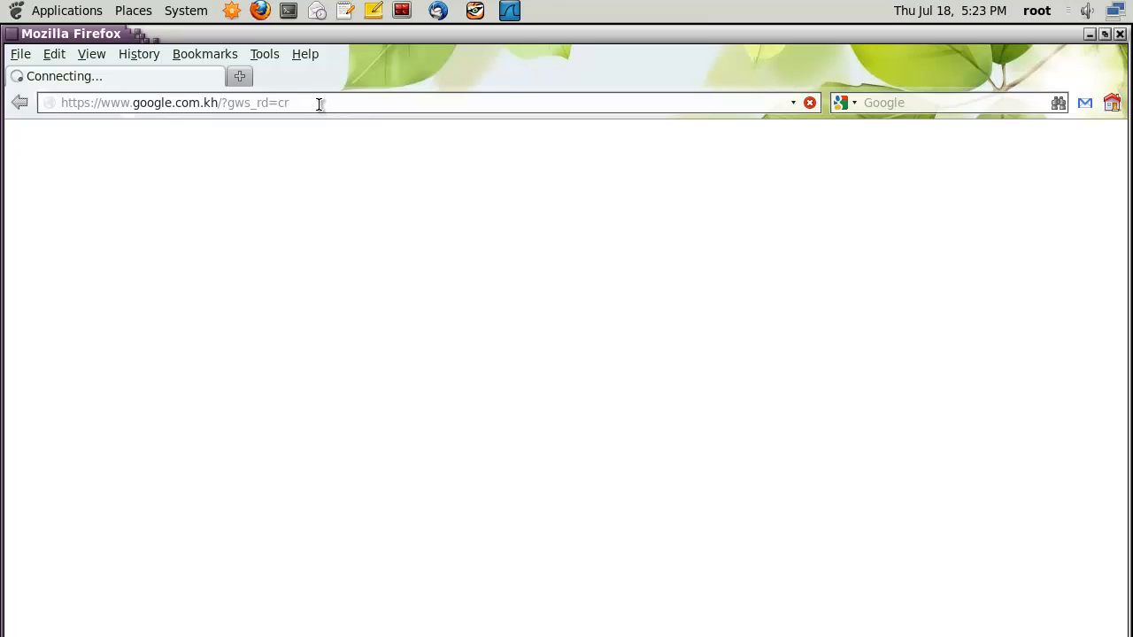
drag(310, 102, 46, 95)
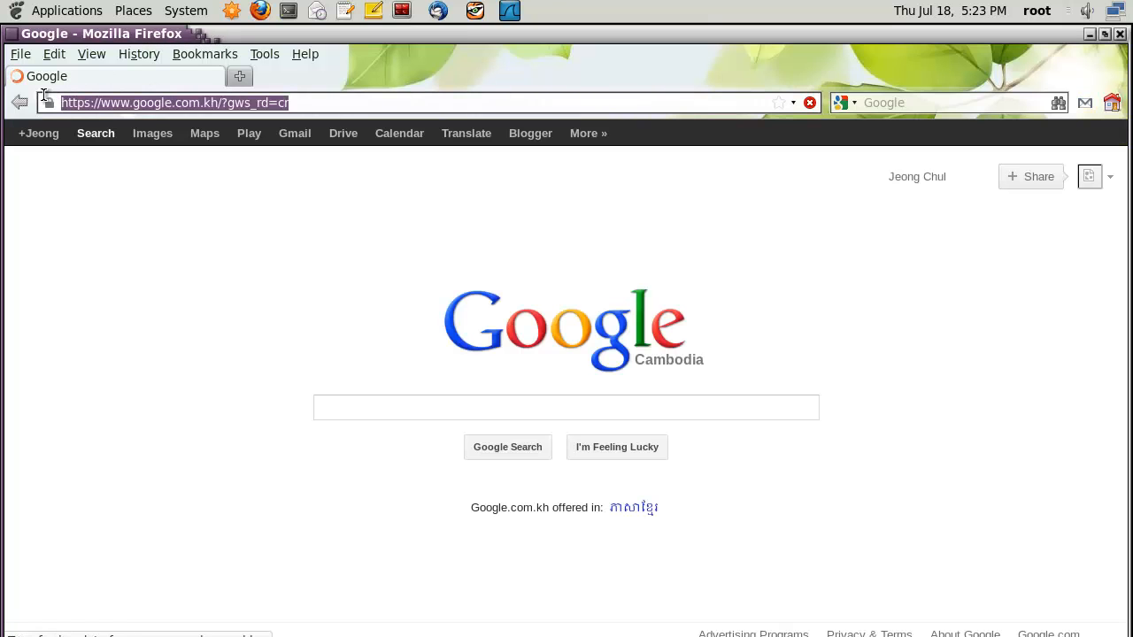
text(htt)
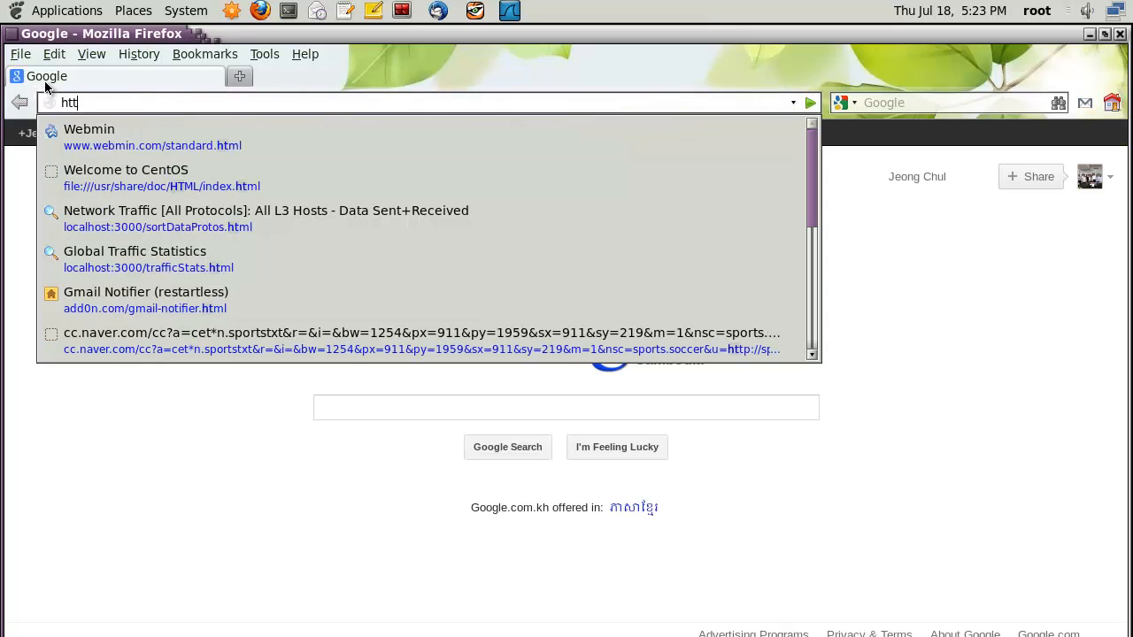
text(ps://)
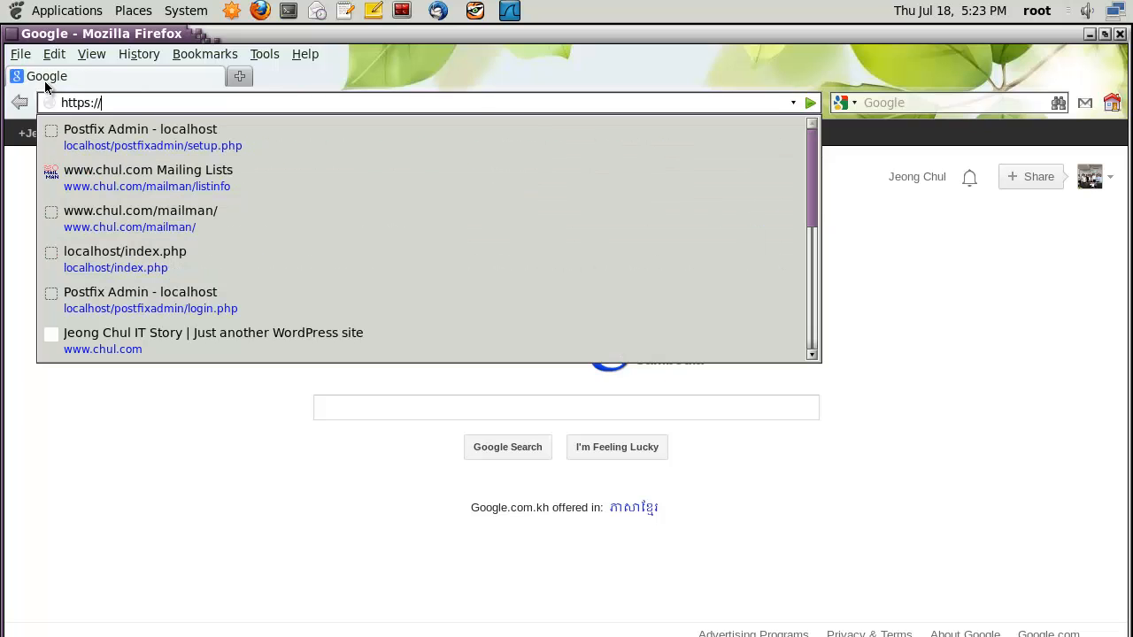
text(server)
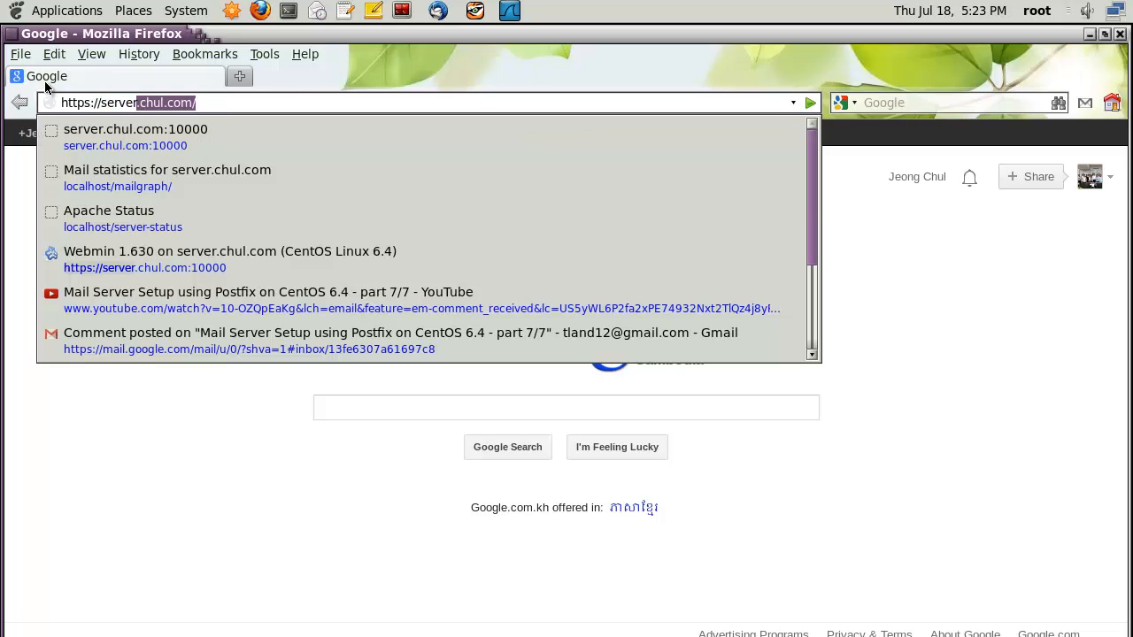
text(.chul)
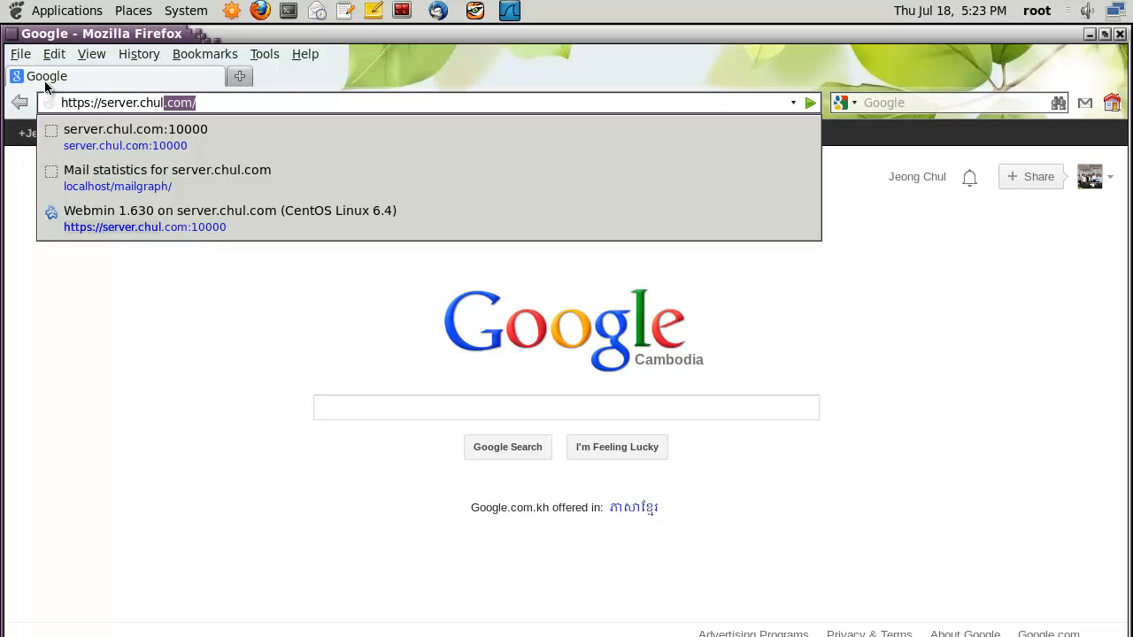
text(.com/)
key(BackSpace)
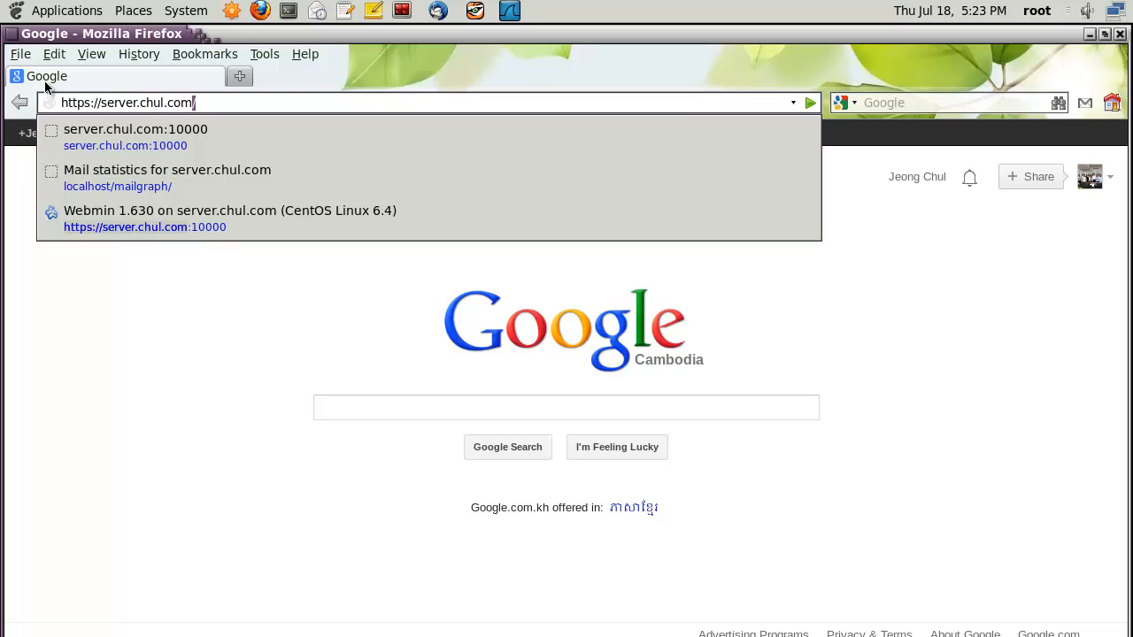
text(:10)
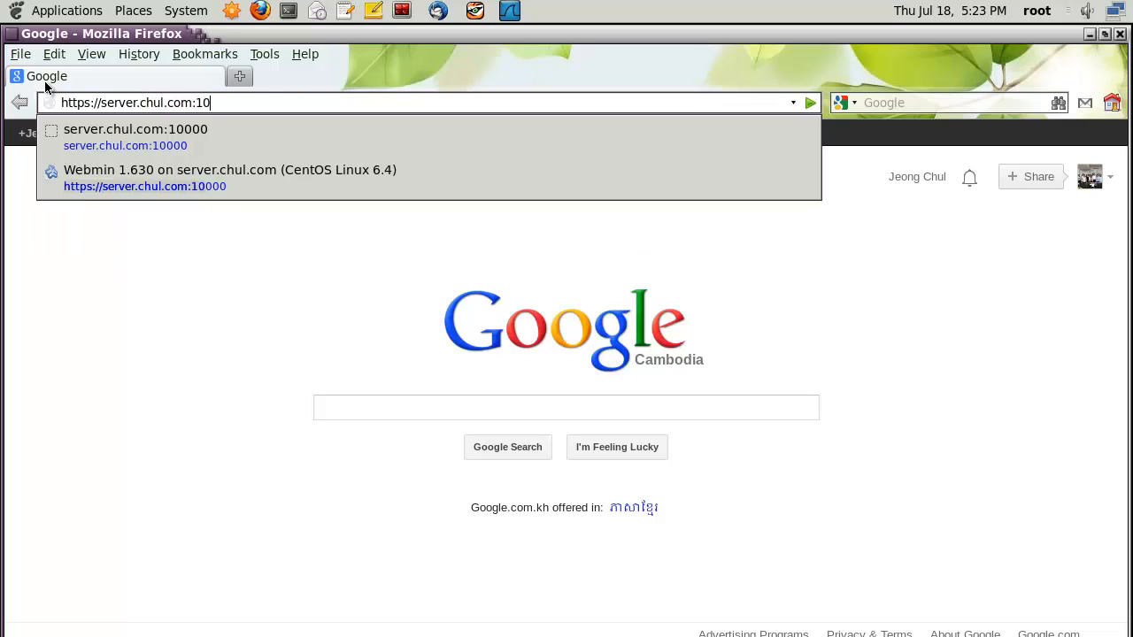
text(000/)
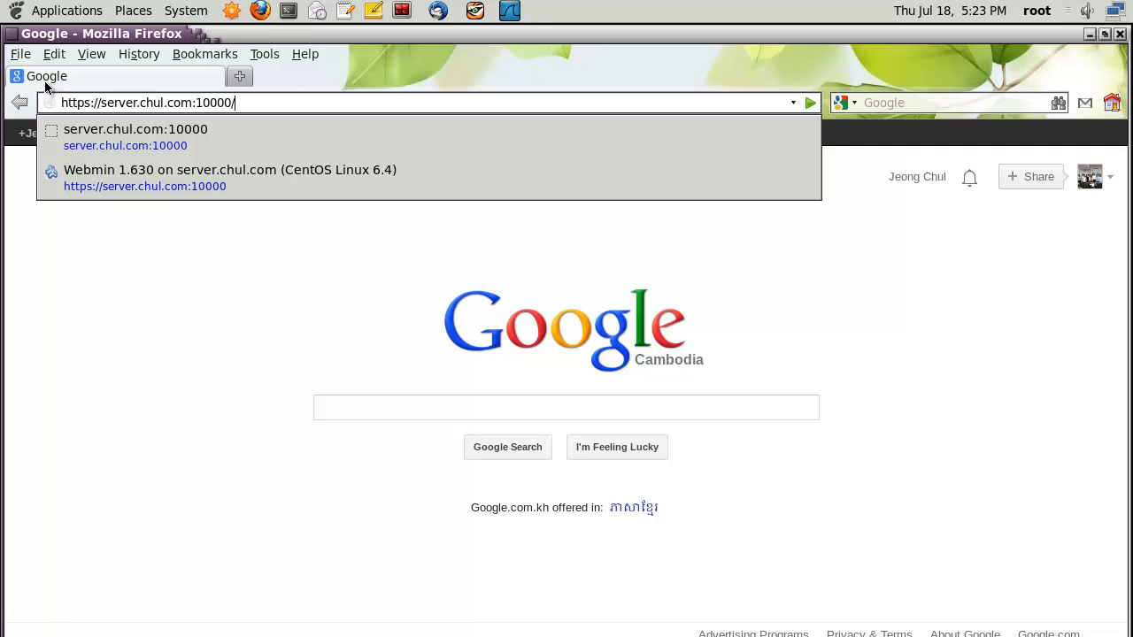
key(Return)
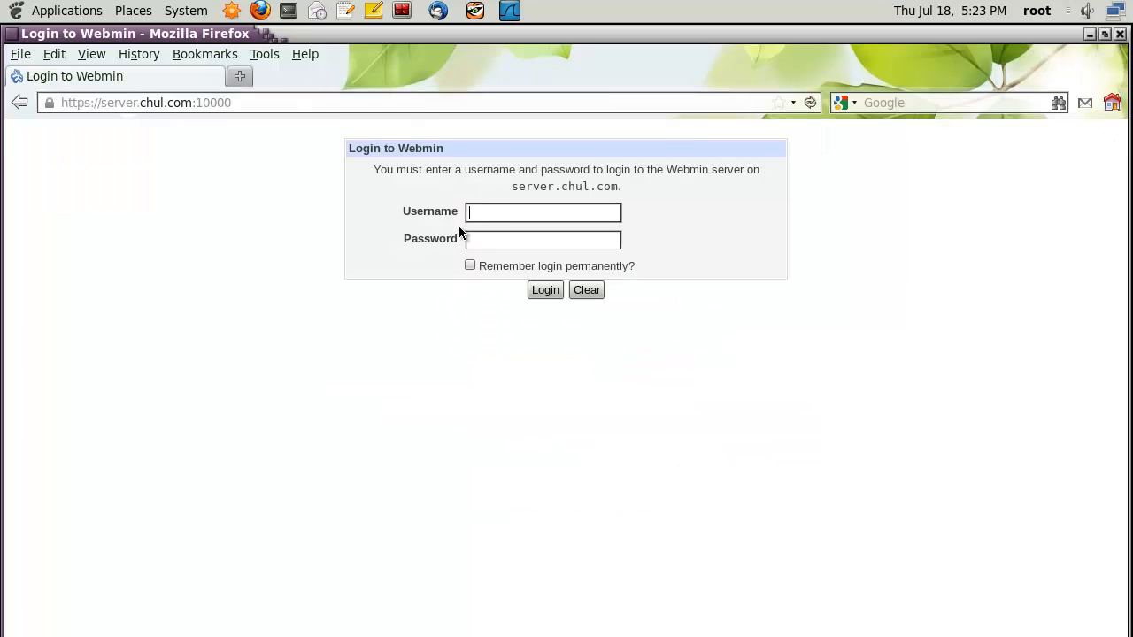
Log in to Webmin as root with the account password and let the browser remember the password.
drag(514, 187, 630, 187)
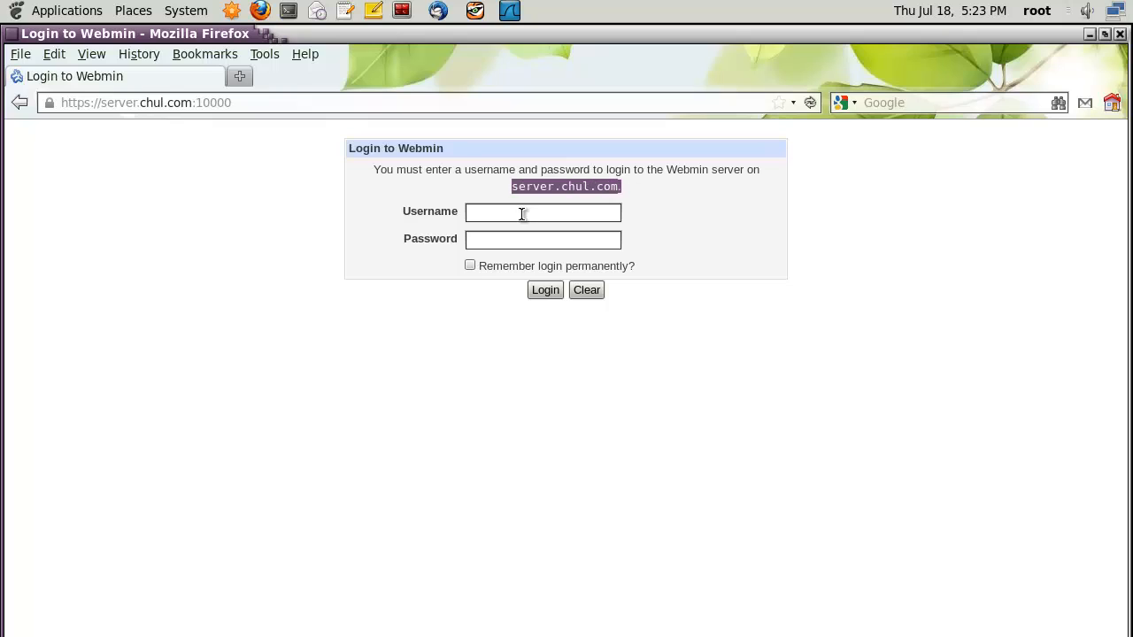
click(510, 210)
text(root)
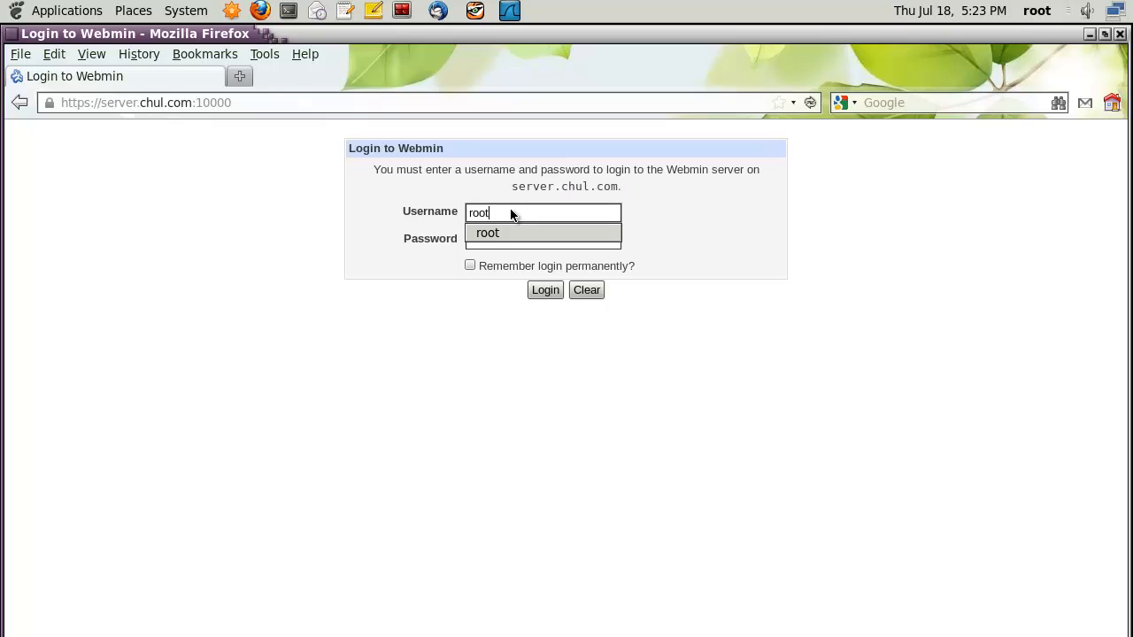
key(Tab)
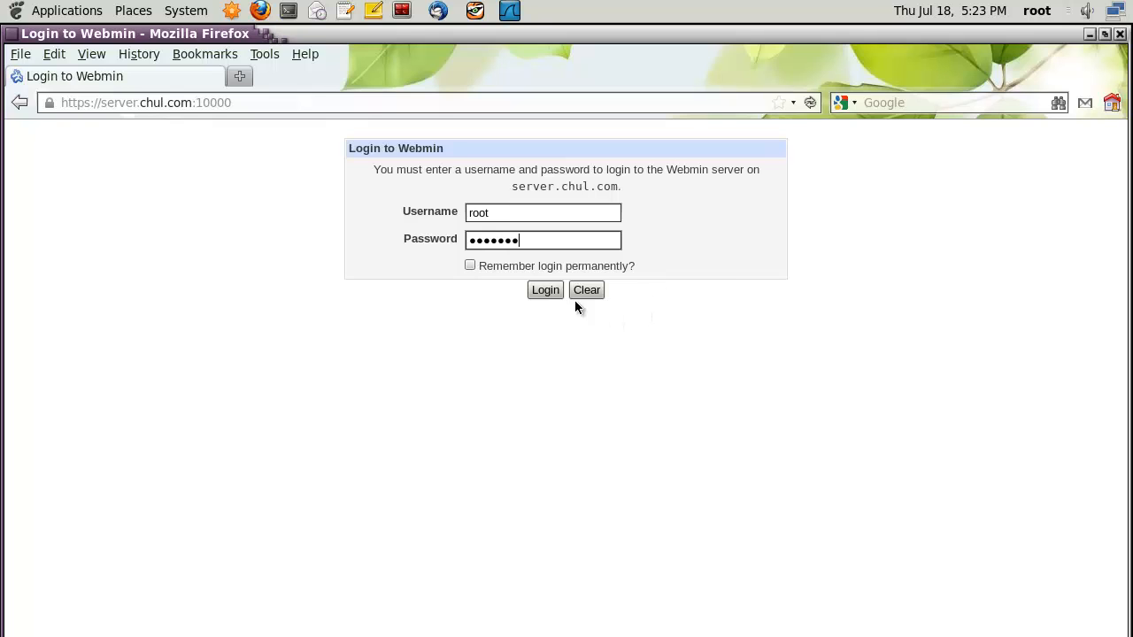
click(549, 290)
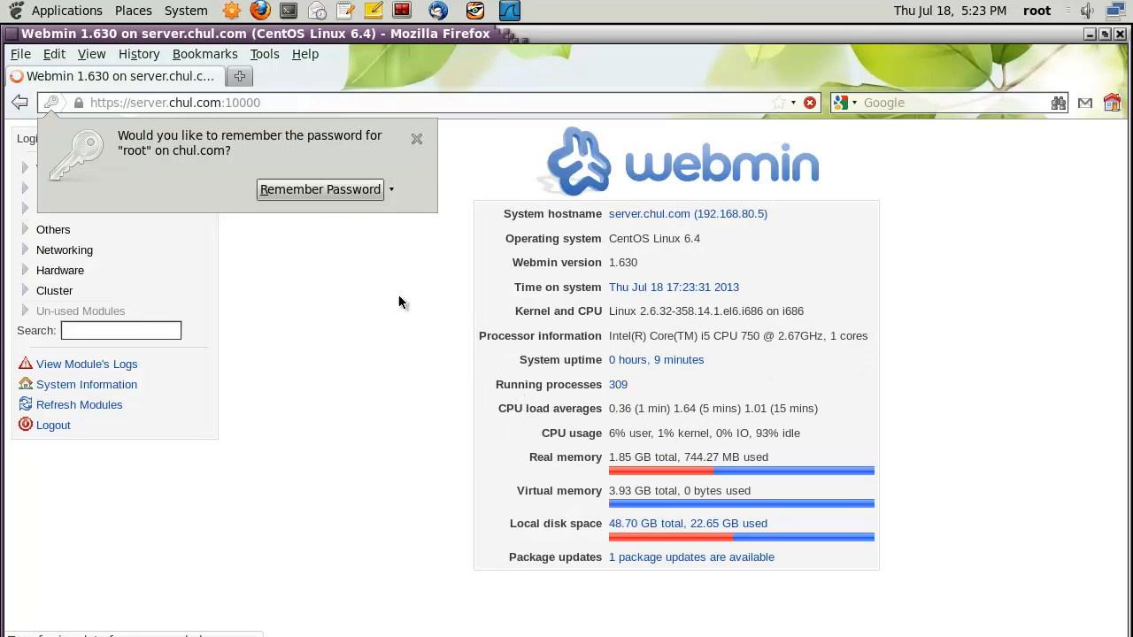
click(329, 190)
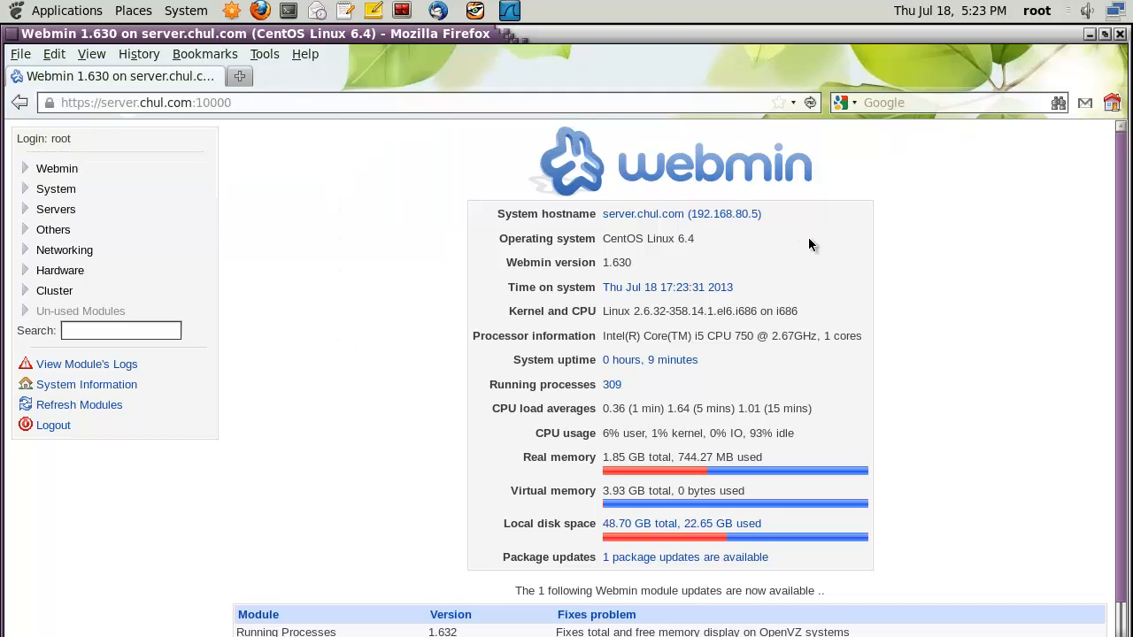
Open the BIND DNS Server module under Servers and look over its existing DNS zones and client views.
scroll(1128, 240, down, 1)
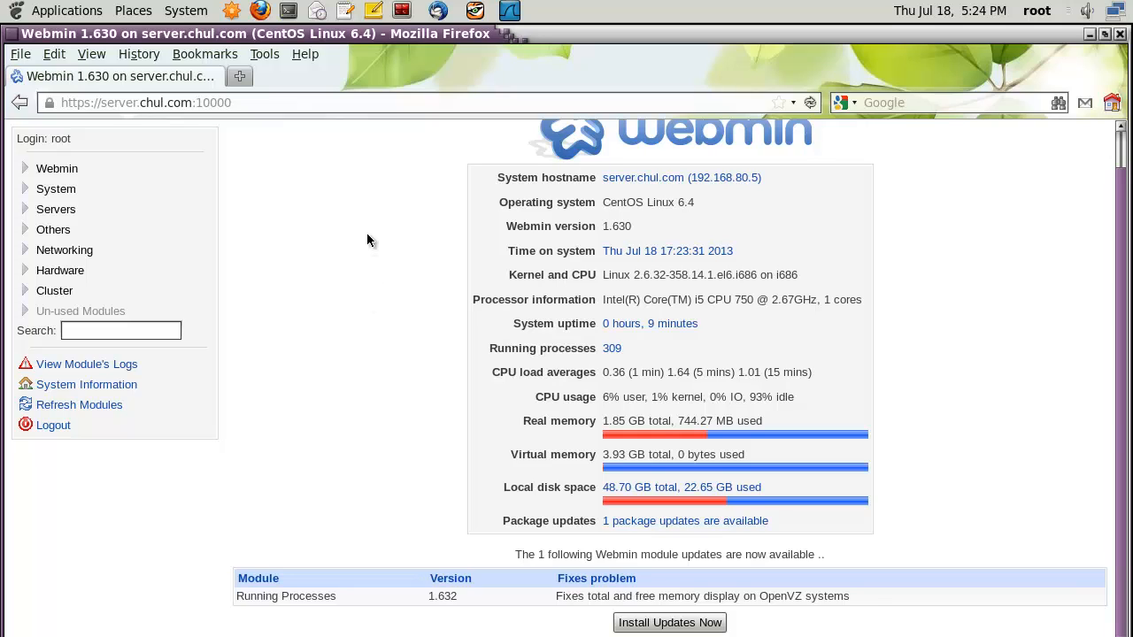
click(53, 211)
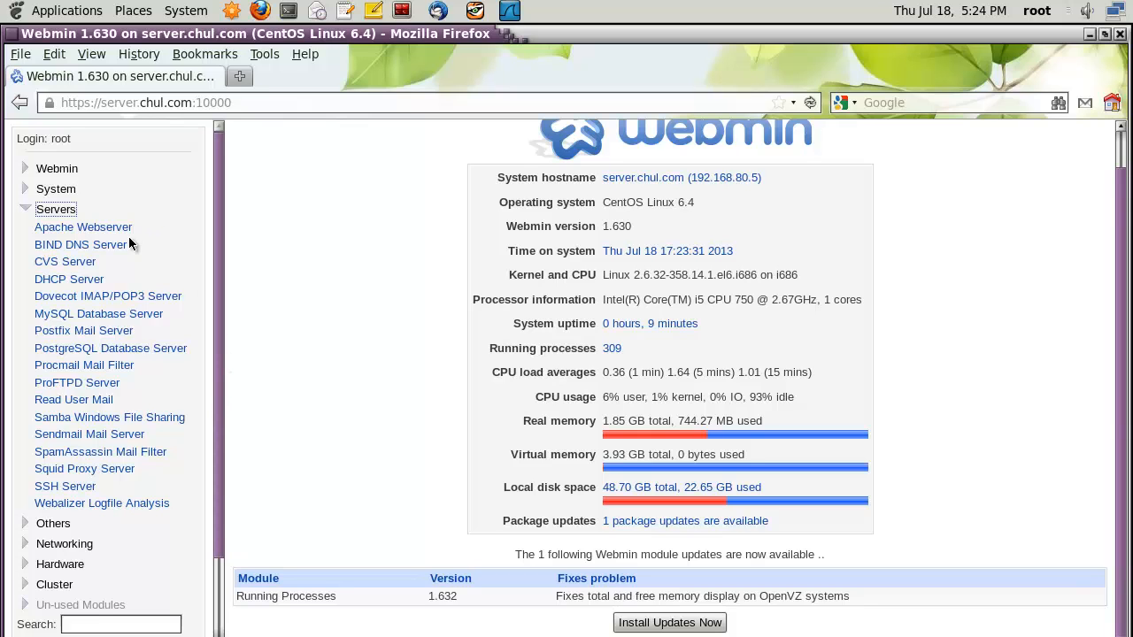
click(80, 246)
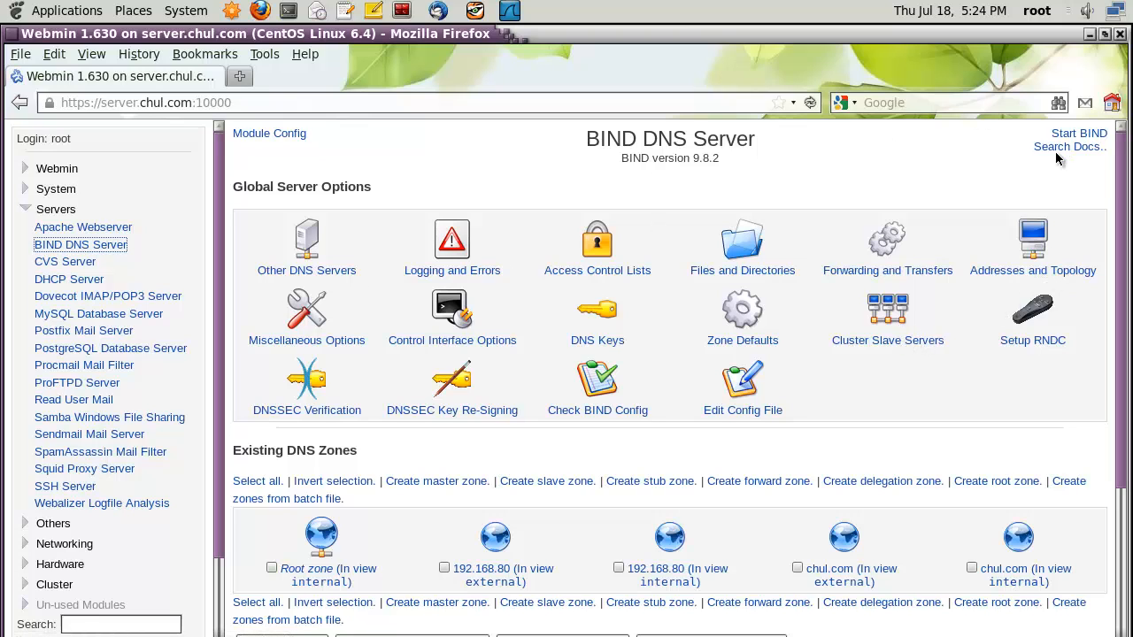
drag(1120, 200, 1115, 262)
drag(1125, 378, 1121, 455)
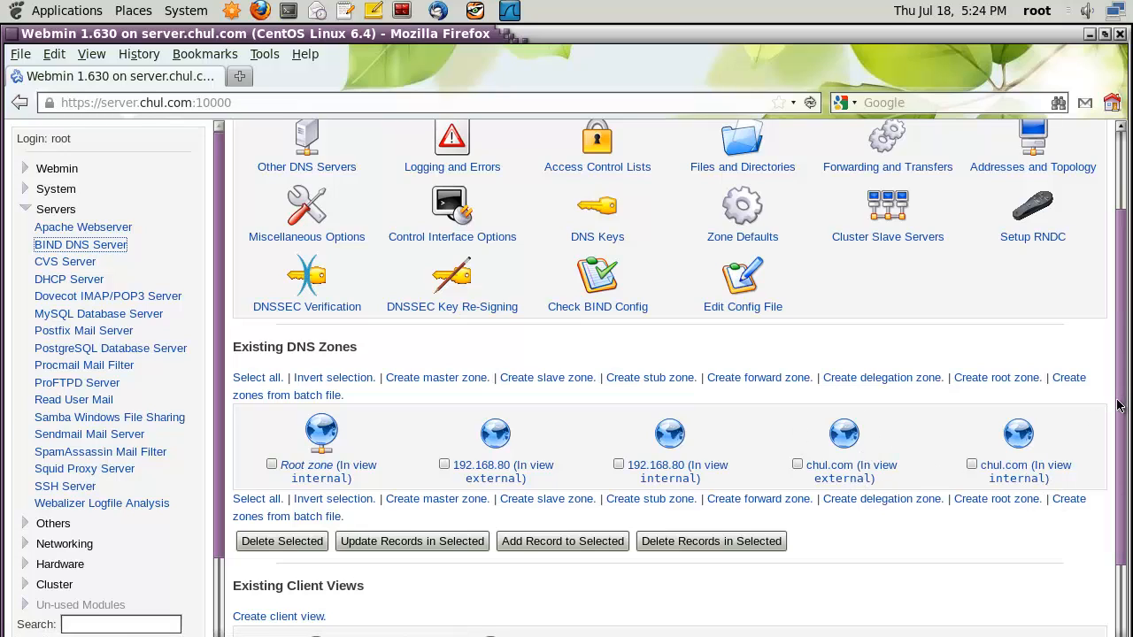
drag(1120, 451, 1114, 527)
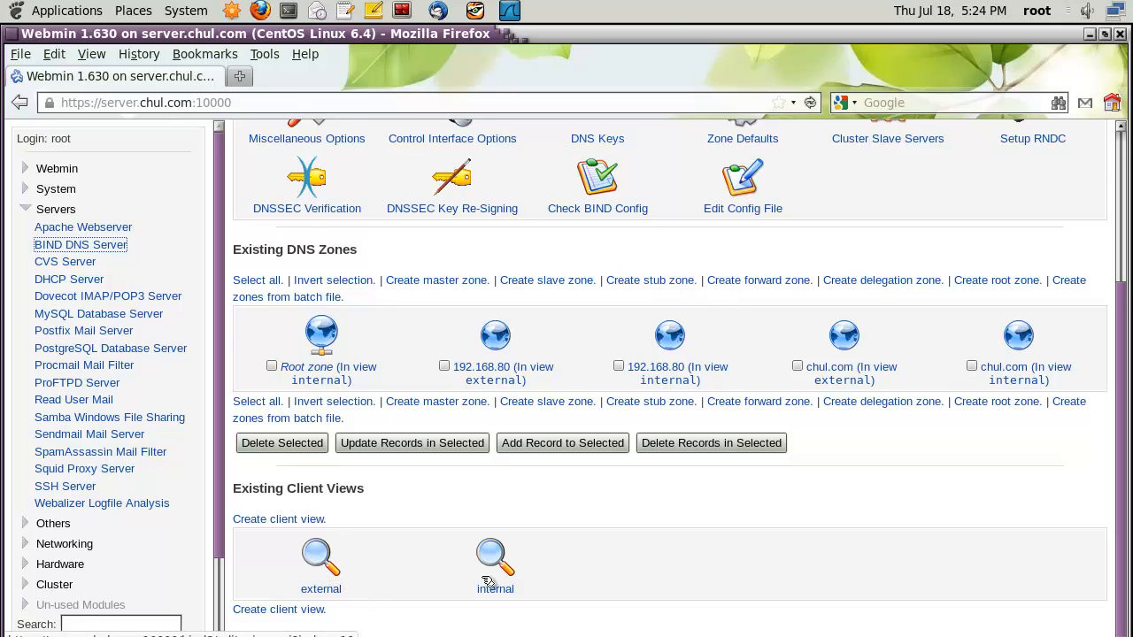
scroll(1129, 425, up, 5)
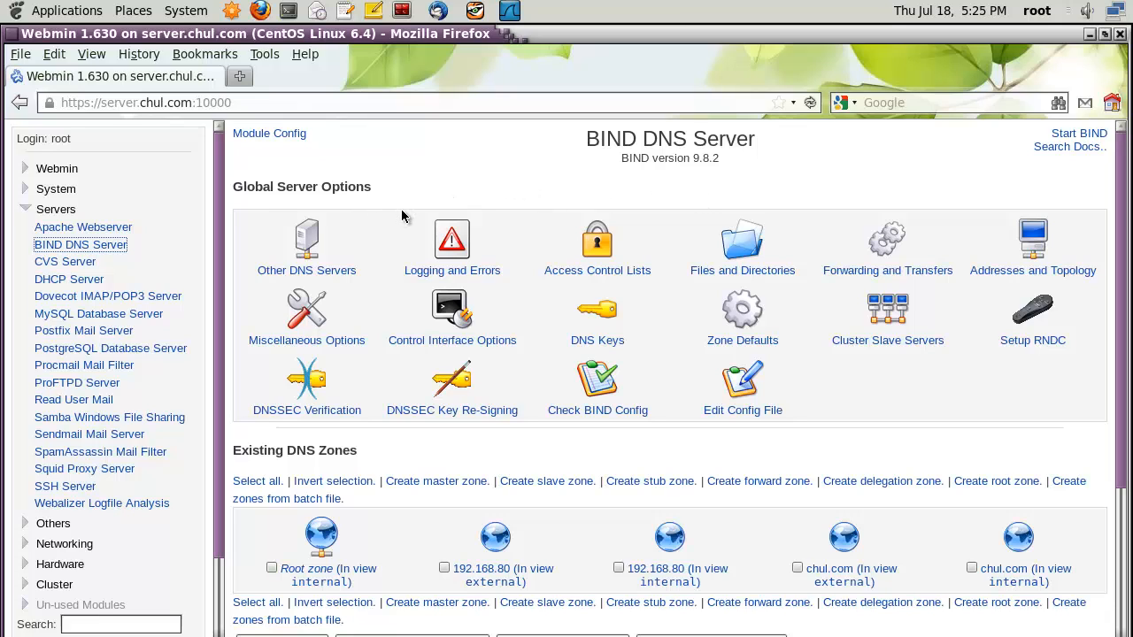
Review the global Files and Directories options, and check the BIND configuration for errors.
click(743, 240)
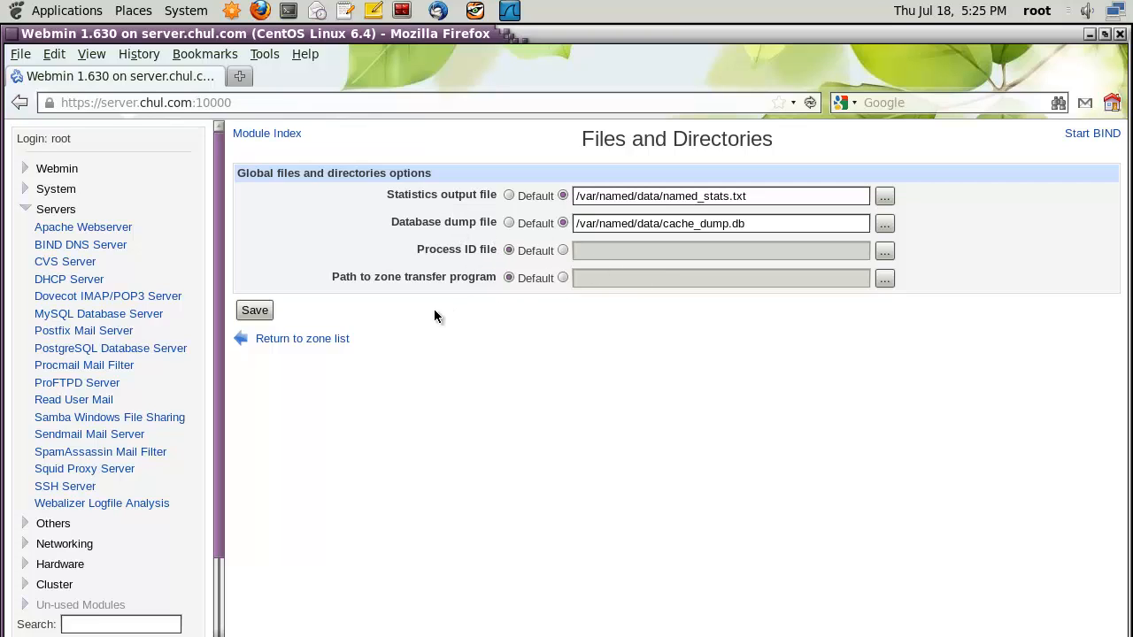
click(292, 135)
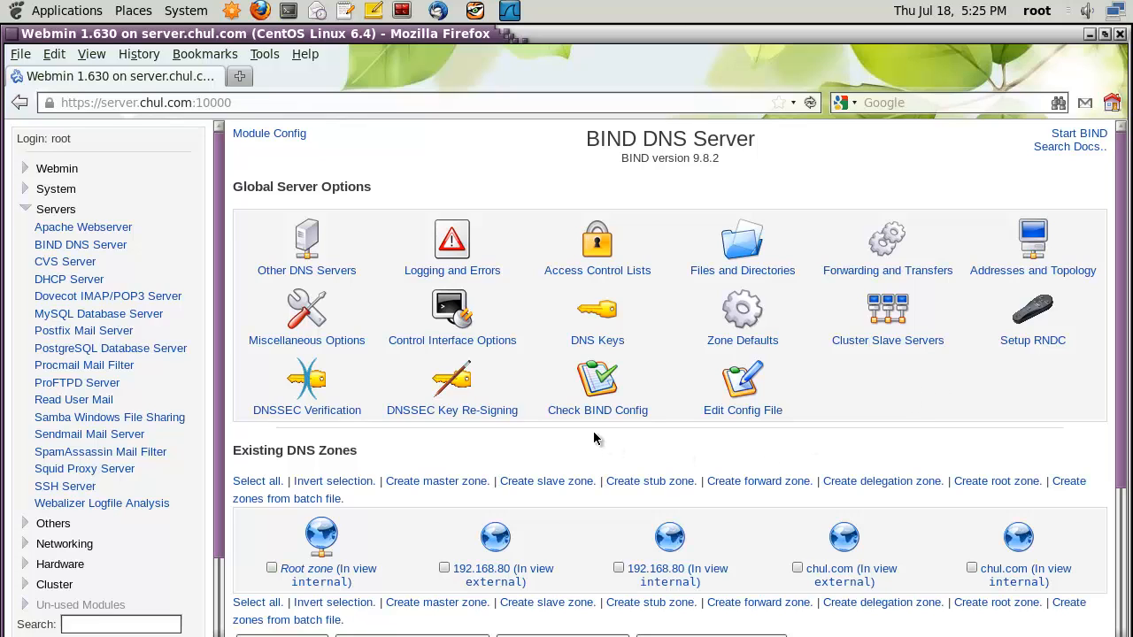
click(598, 381)
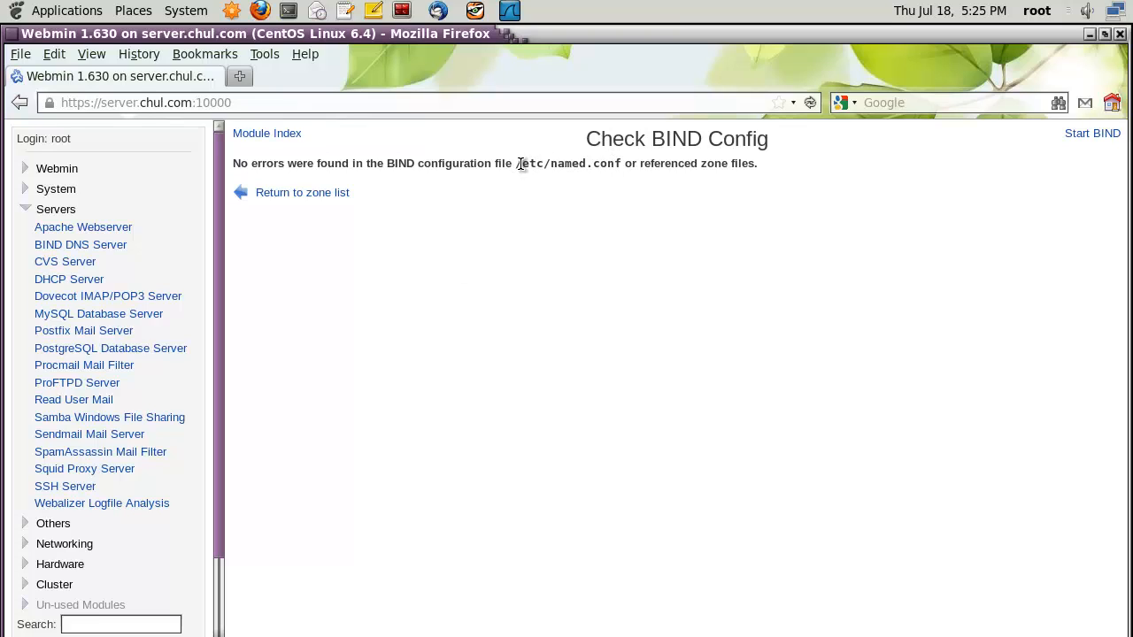
drag(521, 164, 629, 166)
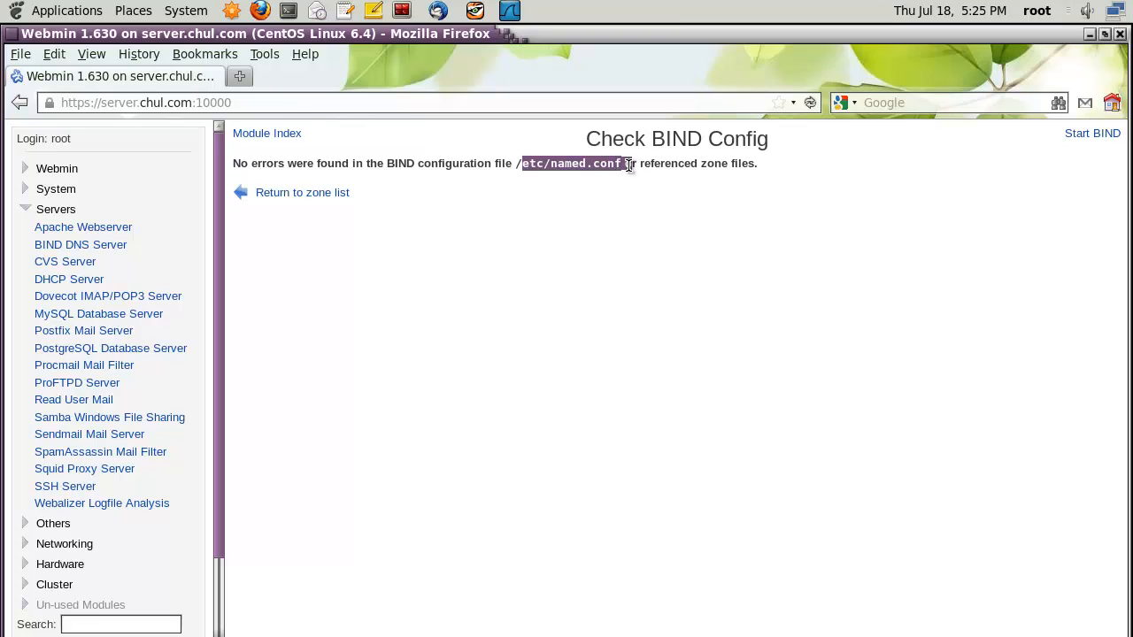
click(629, 166)
drag(254, 164, 326, 164)
click(398, 164)
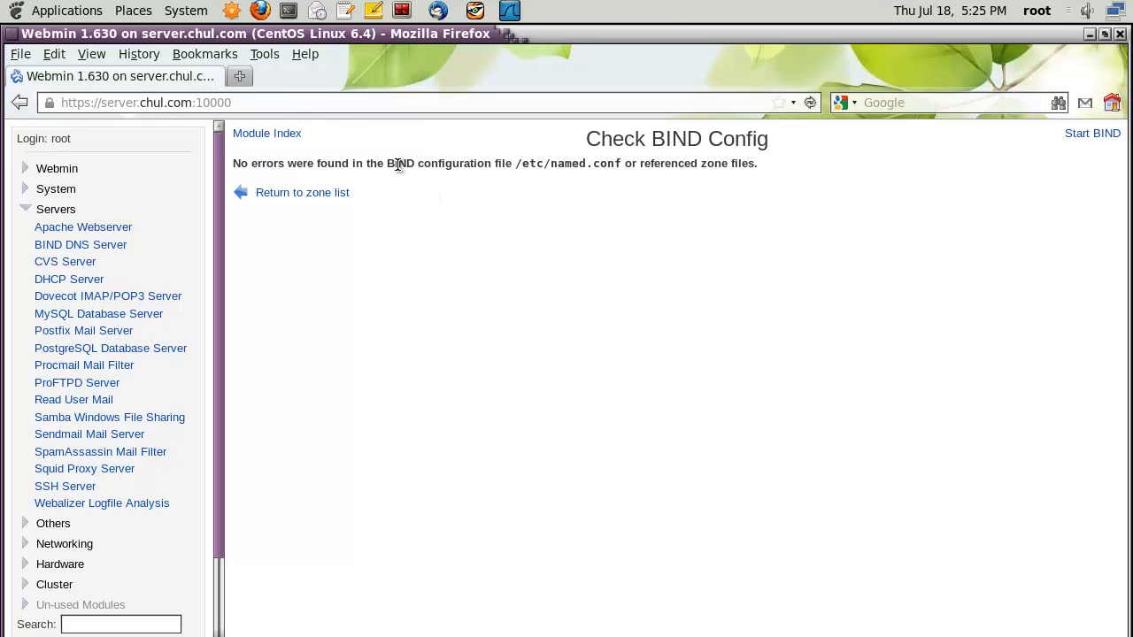
click(292, 132)
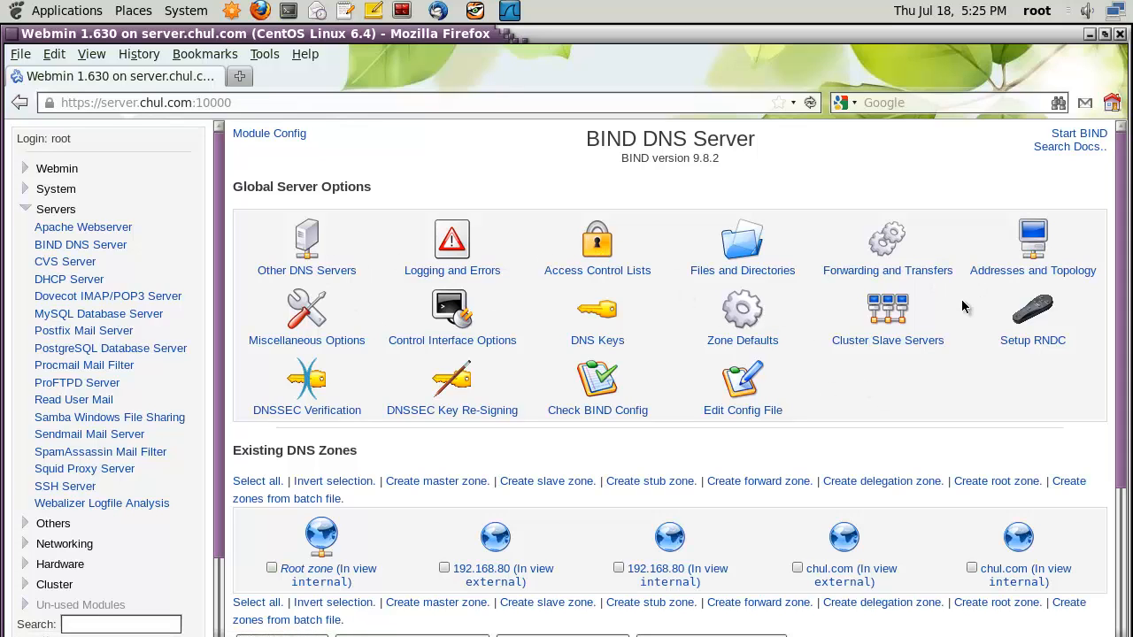
Examine the Zone Defaults for new master zones and the default zone settings, and return to the module index.
click(743, 310)
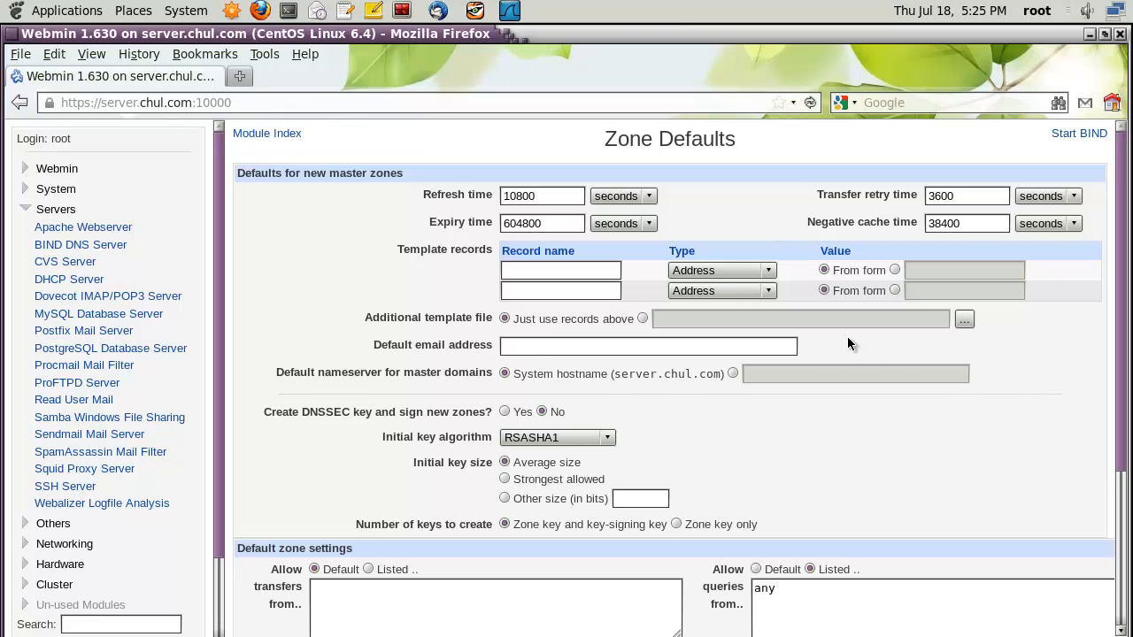
drag(1119, 286, 1119, 462)
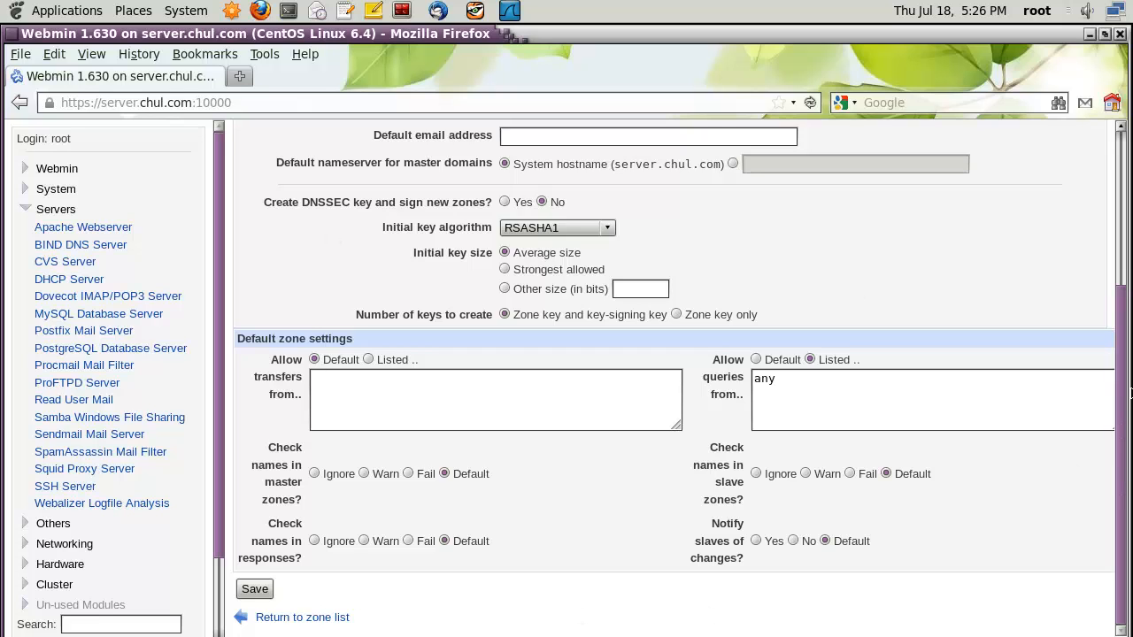
drag(1120, 394, 1109, 204)
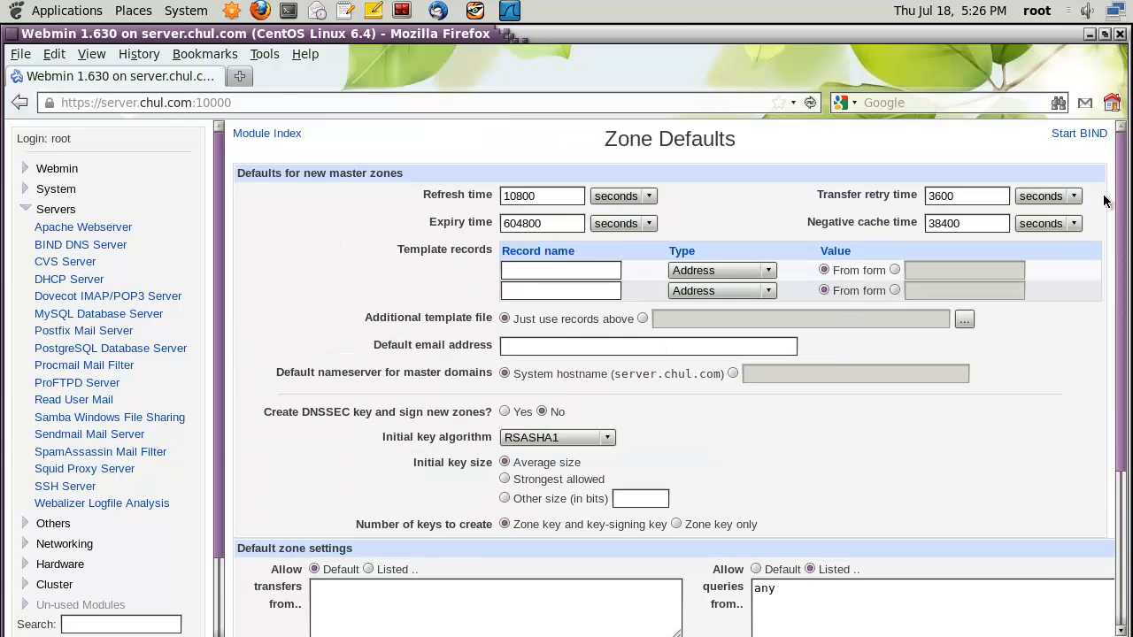
click(284, 133)
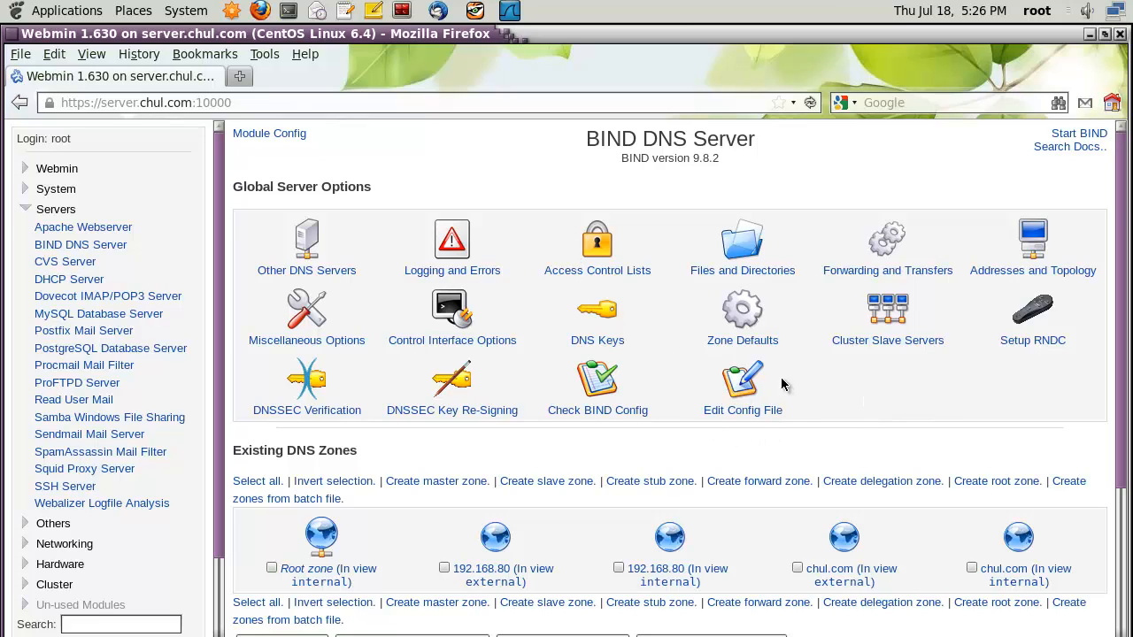
Open the BIND config file editor, check which config files it offers, and browse through /etc/named.conf.
click(751, 383)
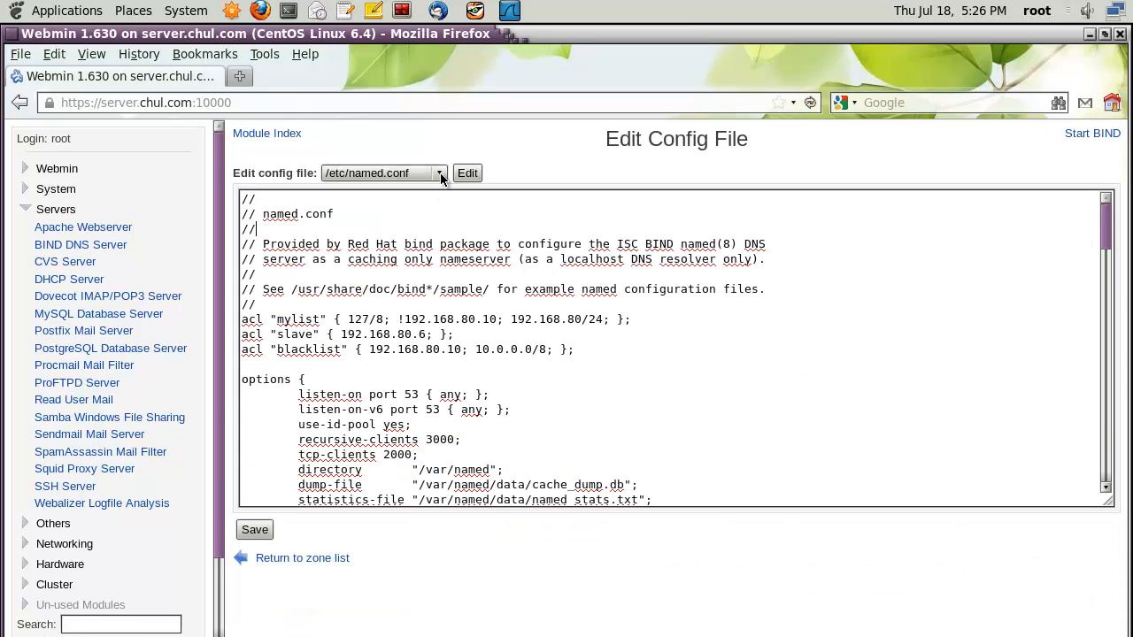
click(440, 174)
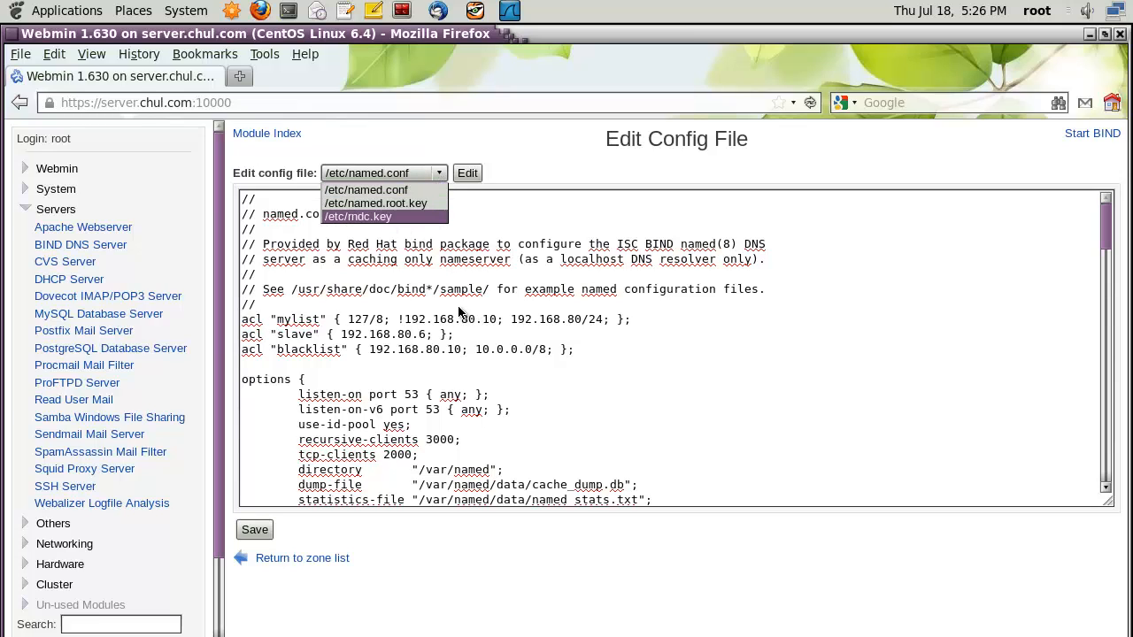
click(423, 283)
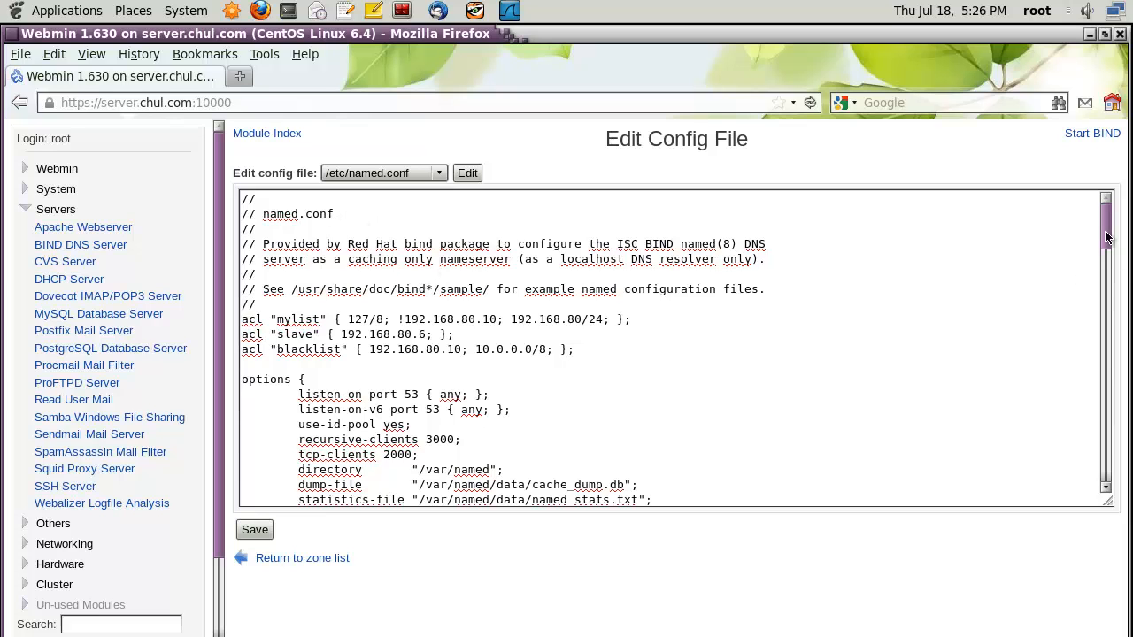
drag(1103, 241, 1103, 363)
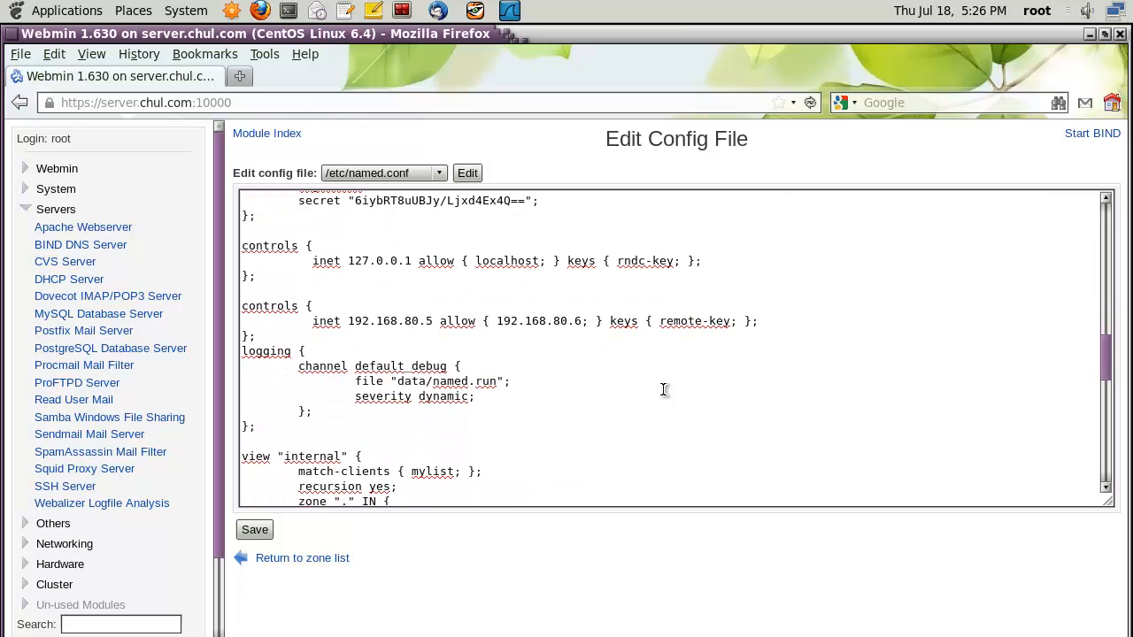
scroll(443, 389, down, 4)
scroll(380, 378, up, 4)
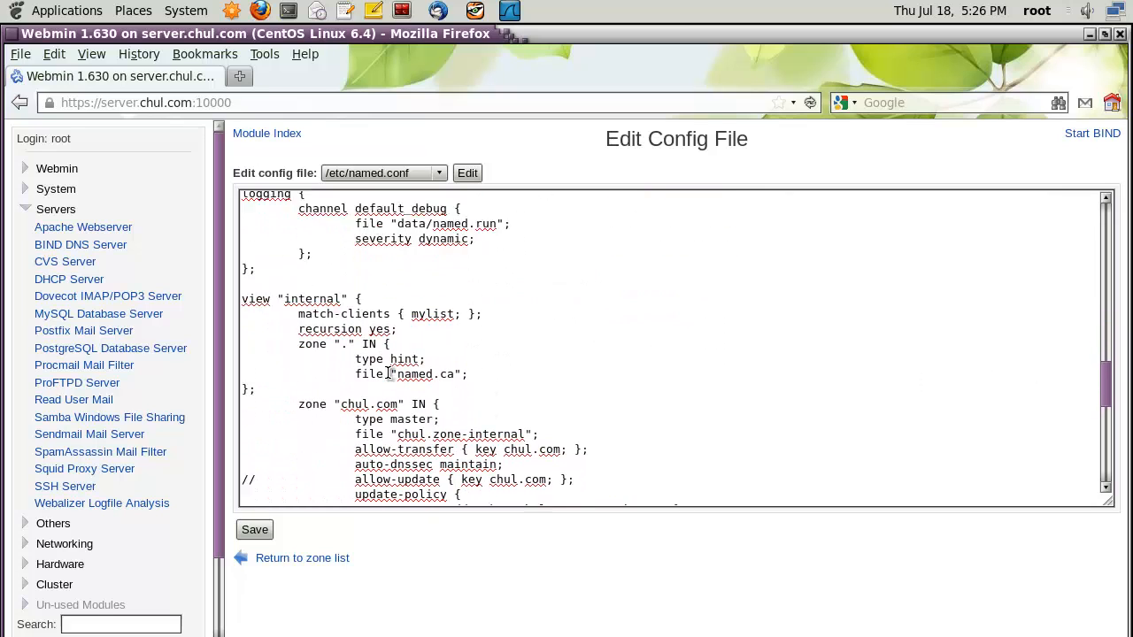
scroll(387, 372, up, 4)
scroll(345, 354, down, 4)
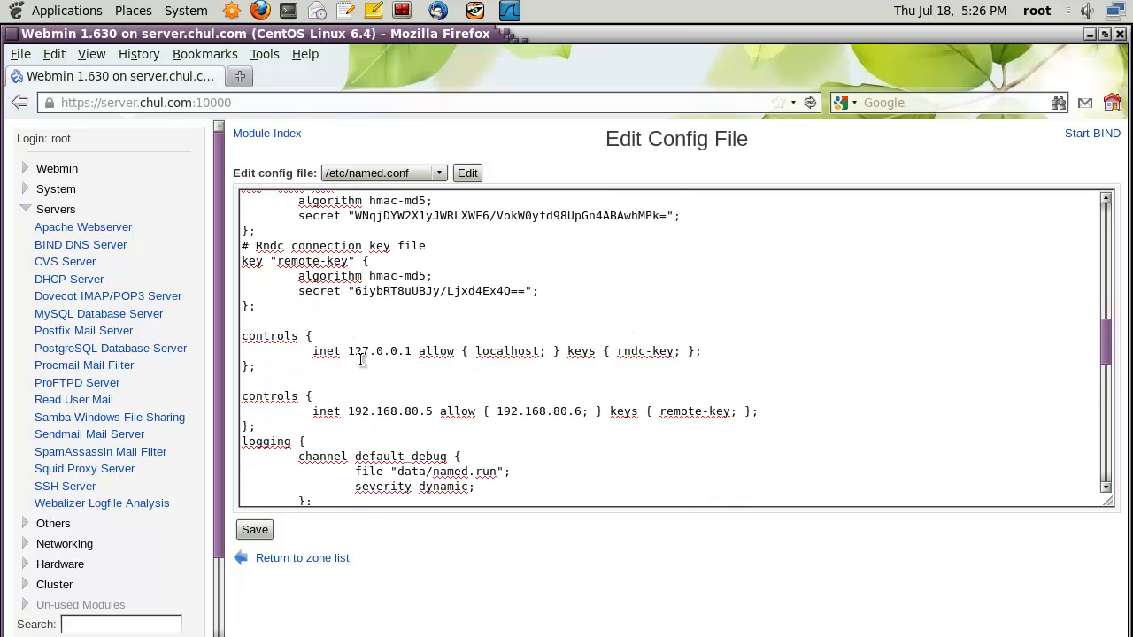
Examine the controls and logging blocks and the dynamic update, zone transfer and RNDC key definitions in /etc/named.conf.
drag(242, 246, 811, 331)
click(570, 375)
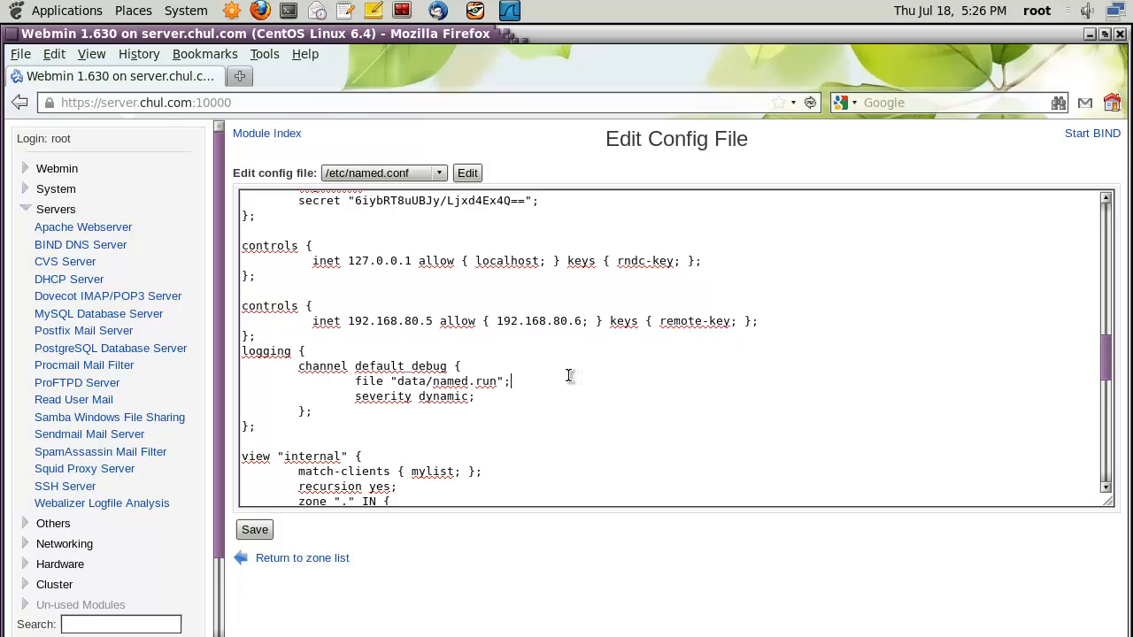
drag(332, 368, 599, 397)
scroll(599, 372, up, 5)
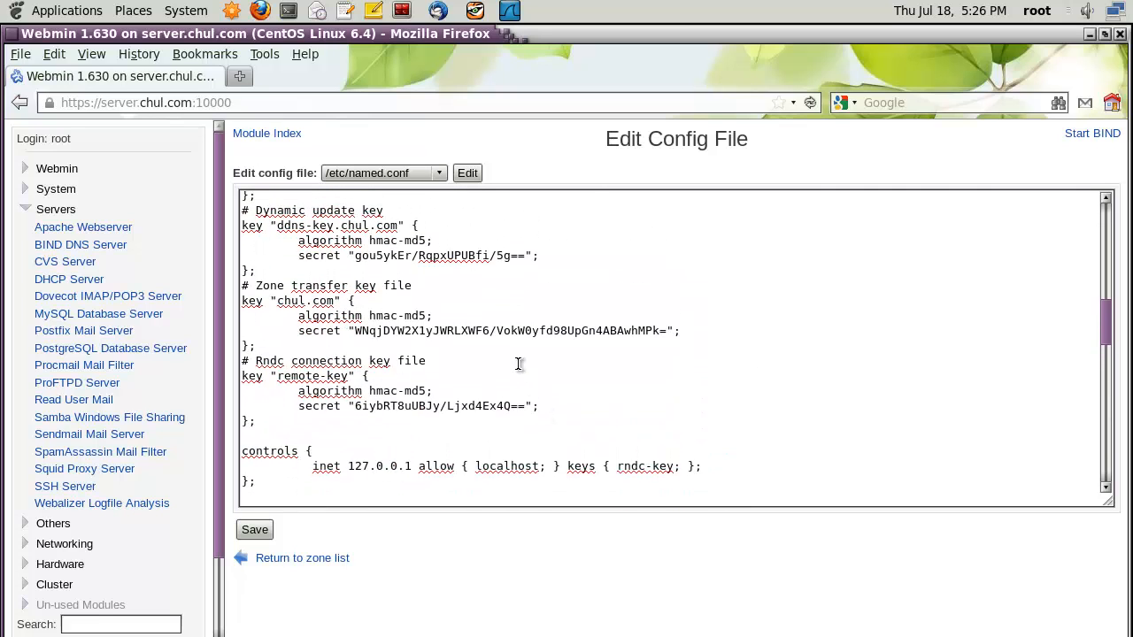
scroll(455, 368, up, 1)
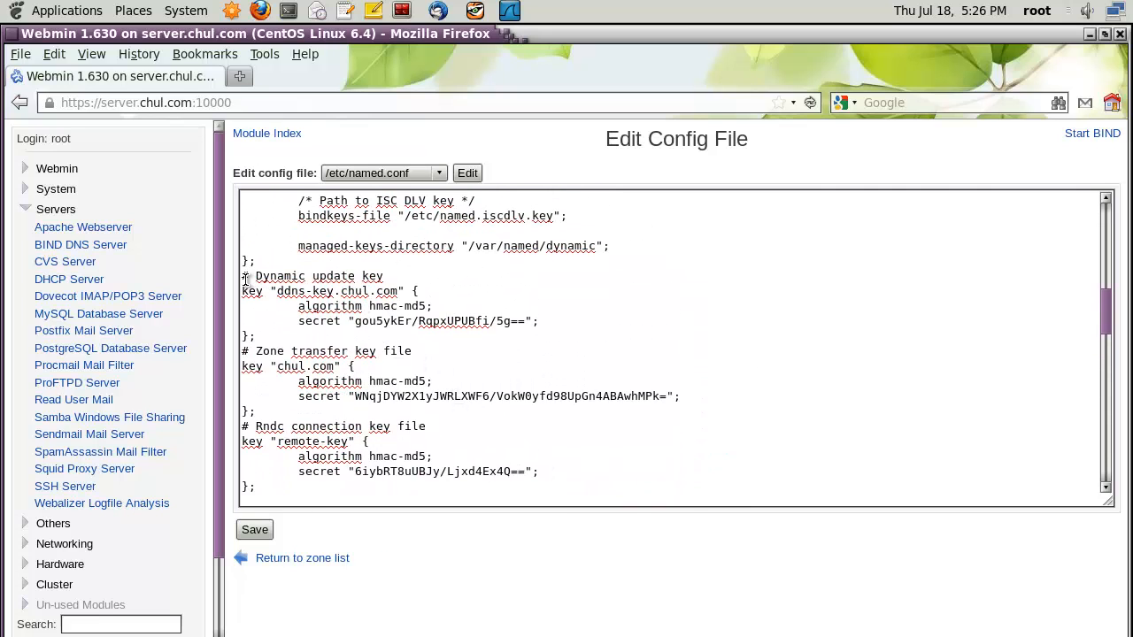
drag(245, 278, 265, 289)
drag(358, 310, 480, 452)
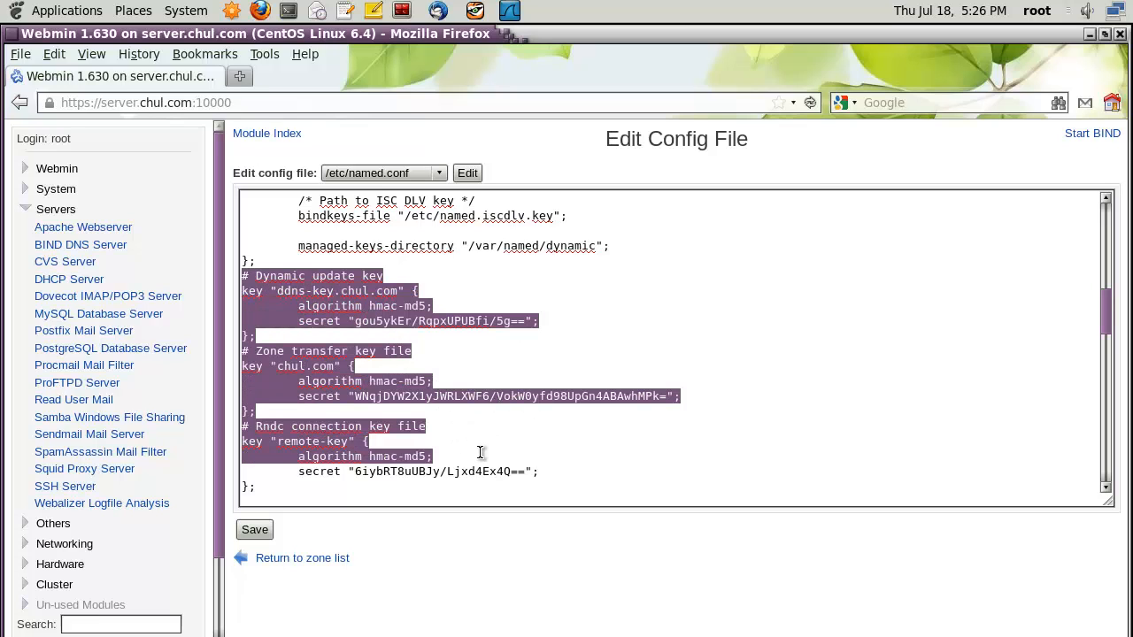
scroll(397, 448, down, 2)
scroll(376, 424, up, 5)
scroll(376, 425, up, 9)
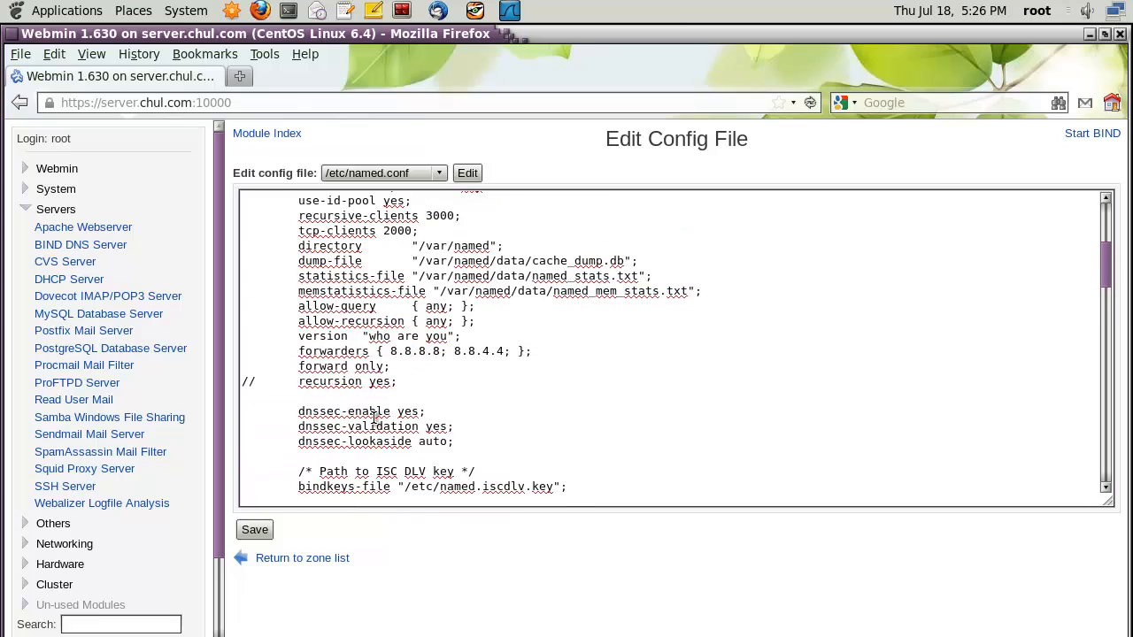
Examine the options block and ACL definitions in /etc/named.conf, and read through the internal and external views and include lines.
drag(256, 336, 472, 420)
scroll(460, 412, up, 12)
click(507, 388)
scroll(508, 387, up, 15)
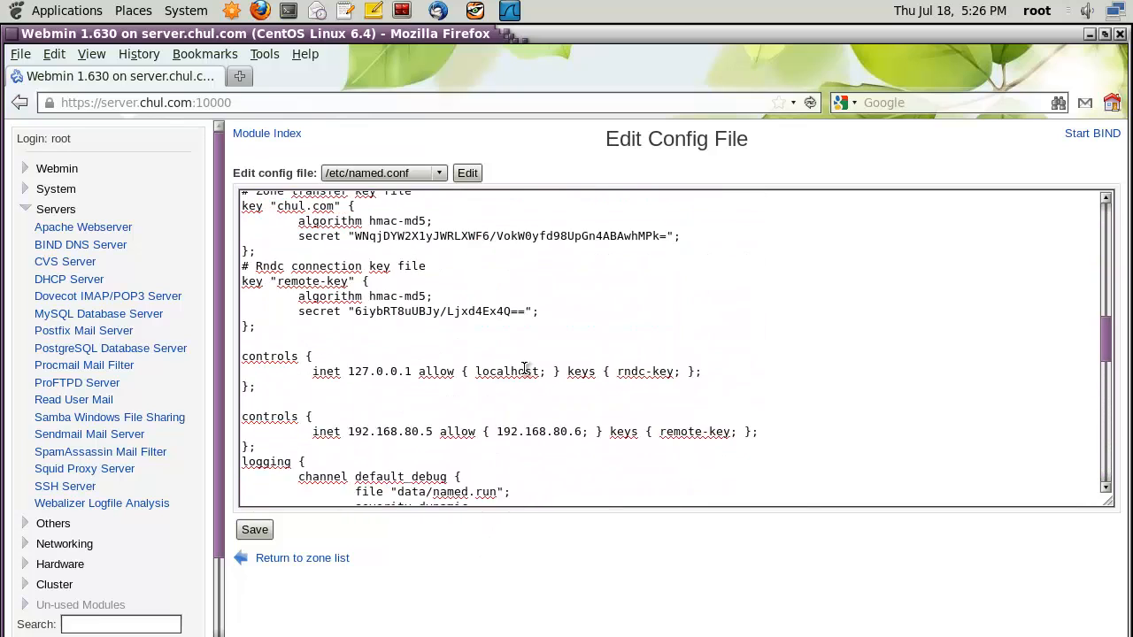
scroll(522, 366, up, 4)
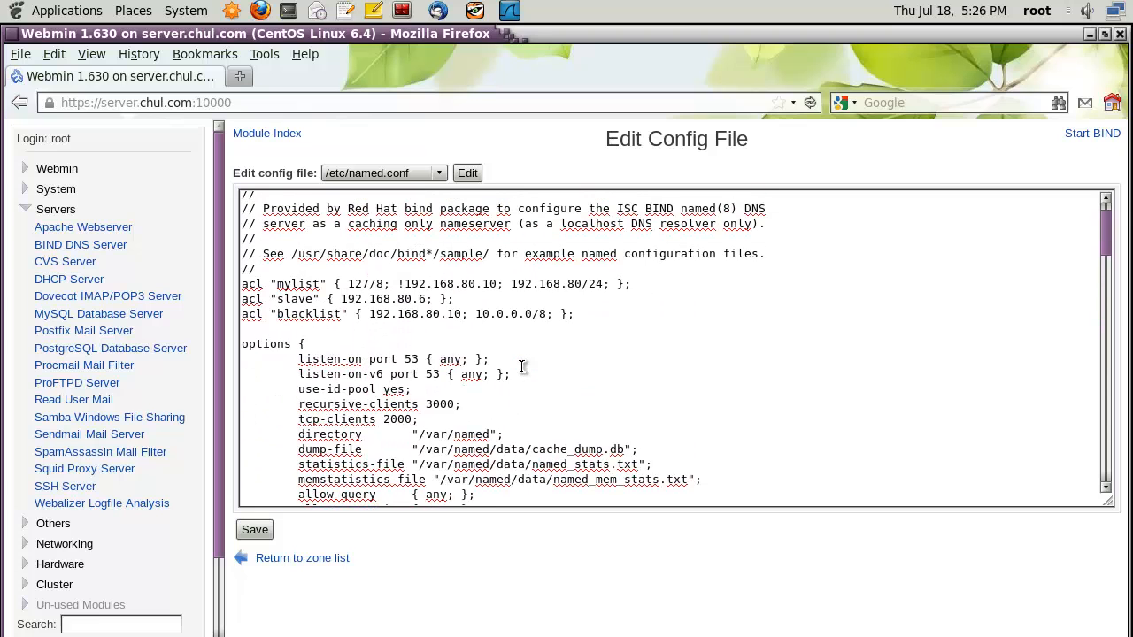
drag(244, 319, 606, 352)
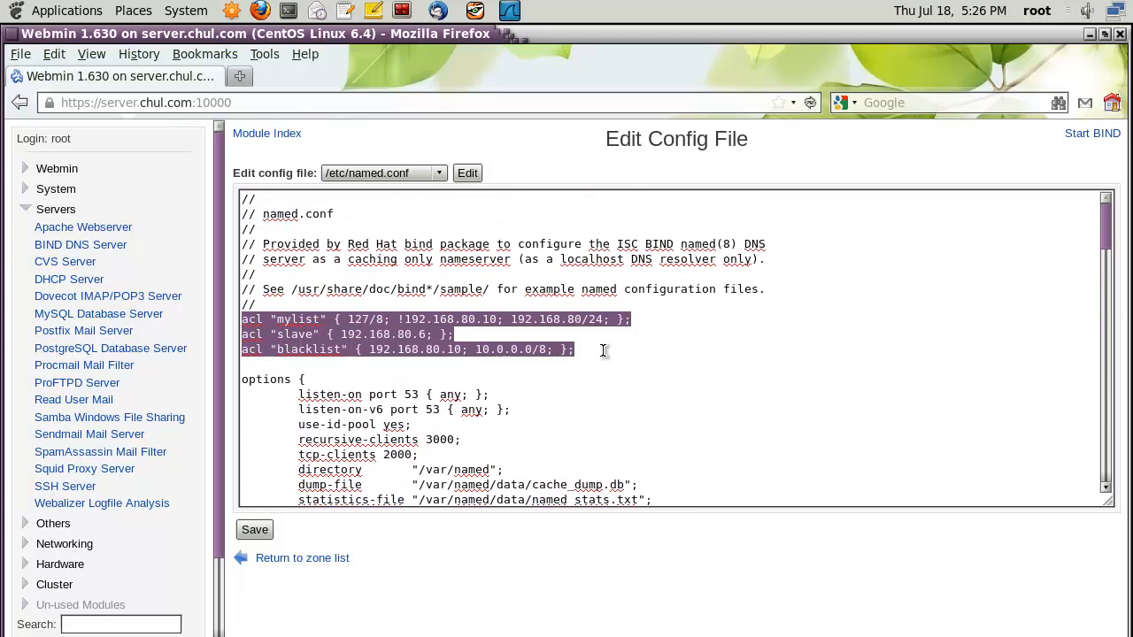
click(540, 401)
scroll(539, 458, down, 15)
scroll(526, 457, down, 15)
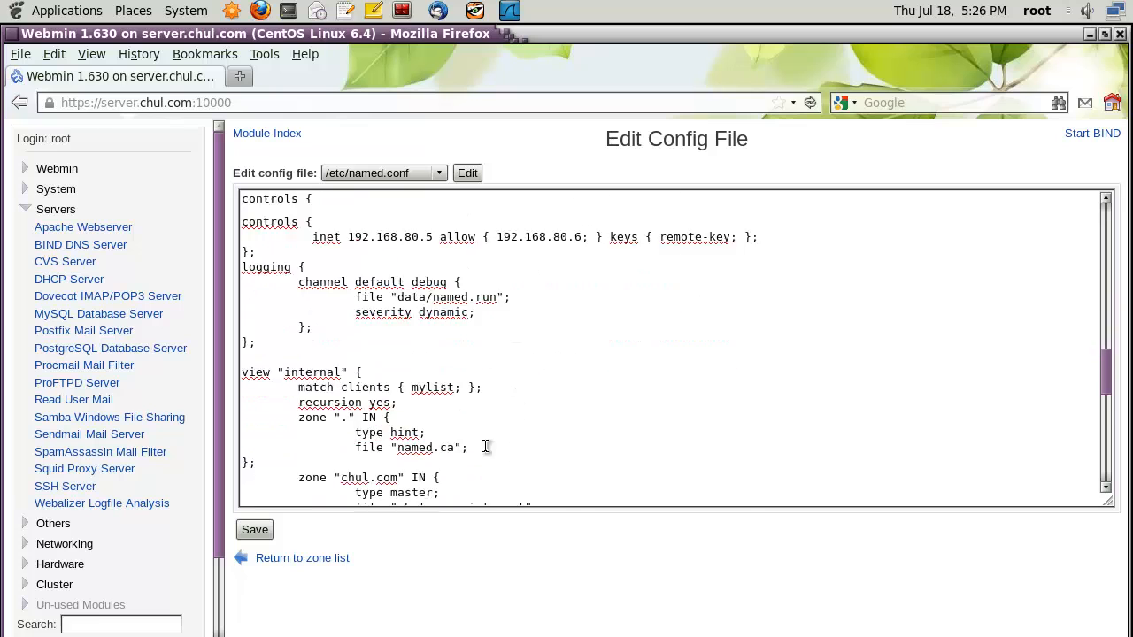
scroll(470, 444, down, 5)
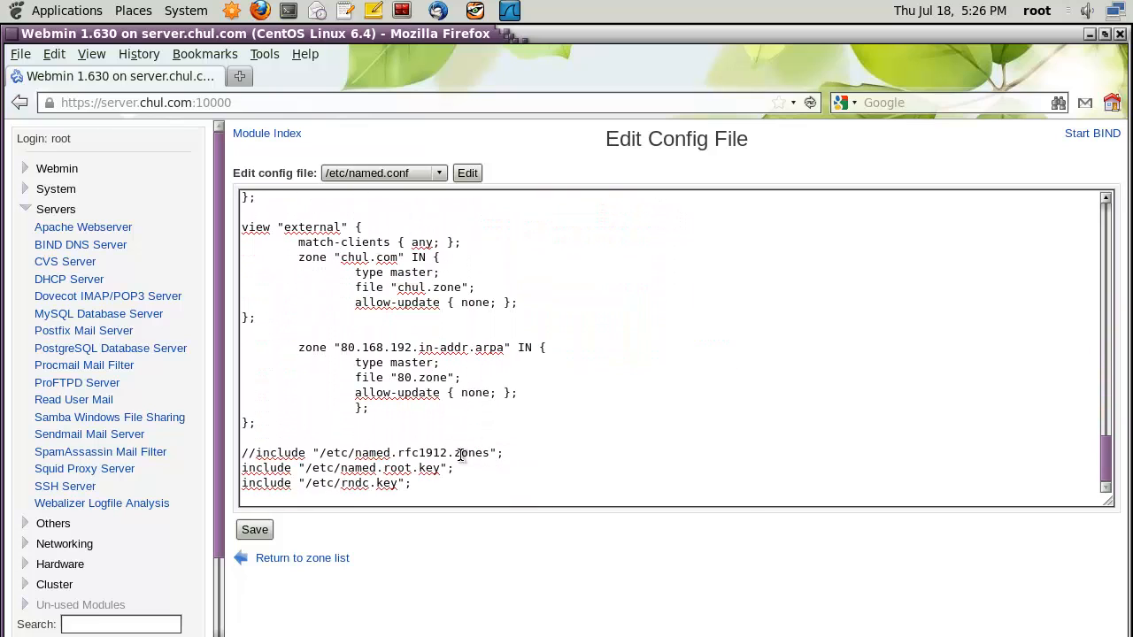
scroll(324, 425, up, 3)
scroll(473, 313, up, 8)
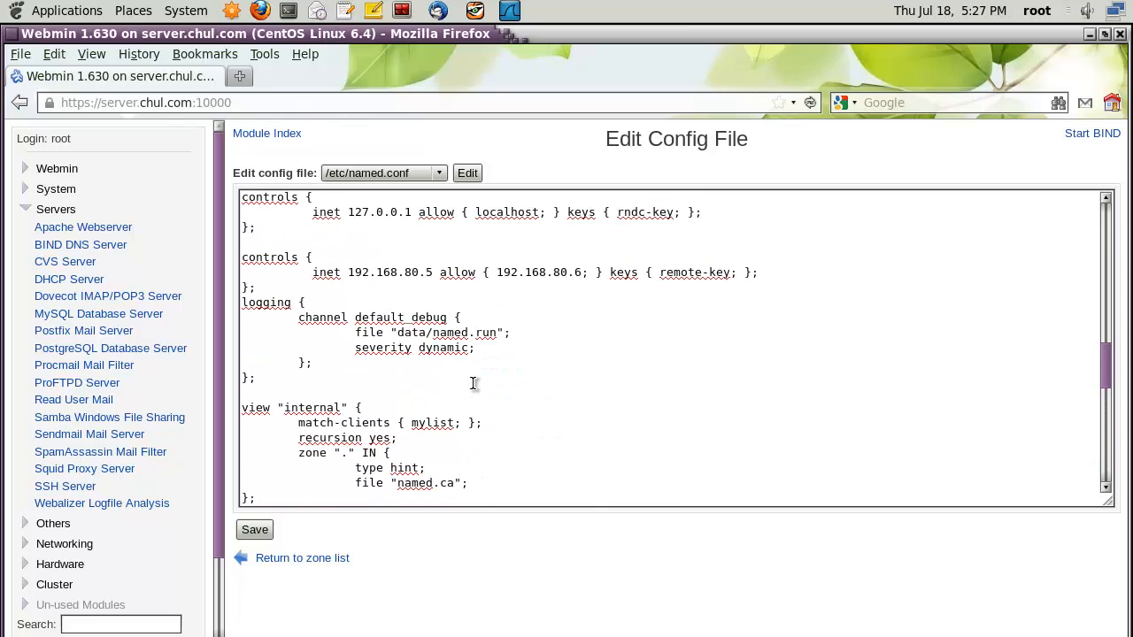
Load /etc/rndc.key in the config file editor and look at its key definition.
click(442, 174)
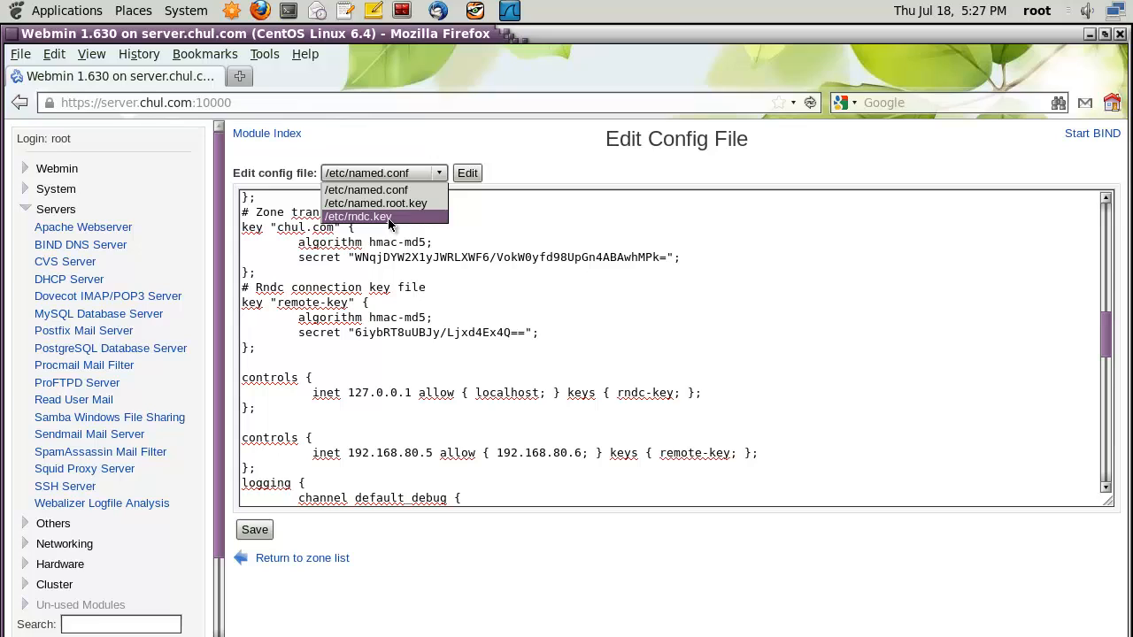
click(386, 217)
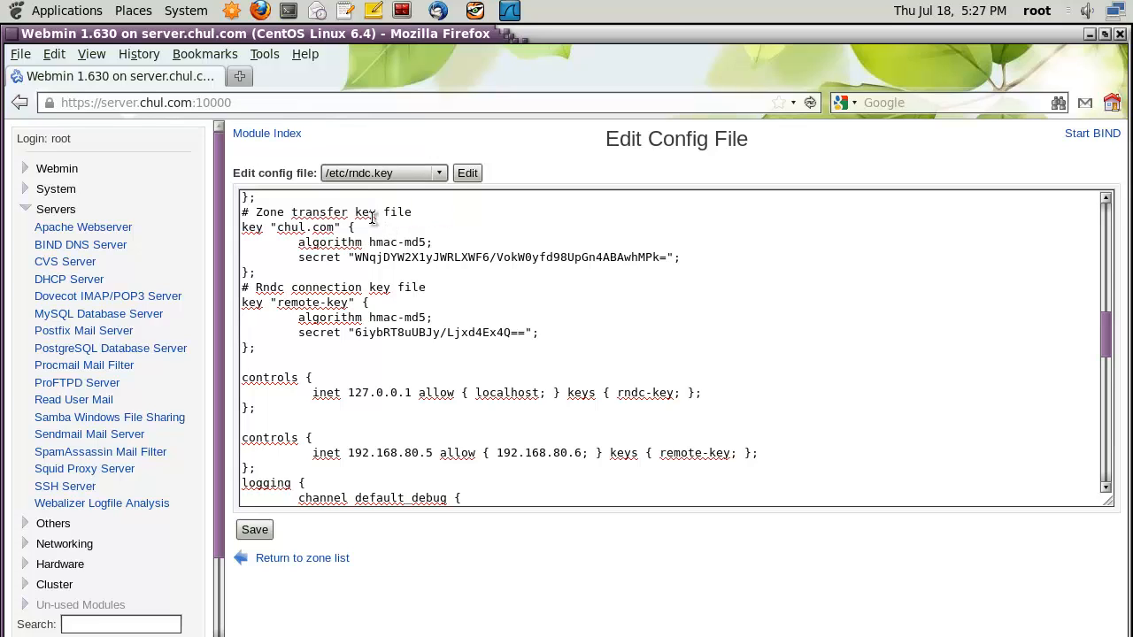
click(467, 173)
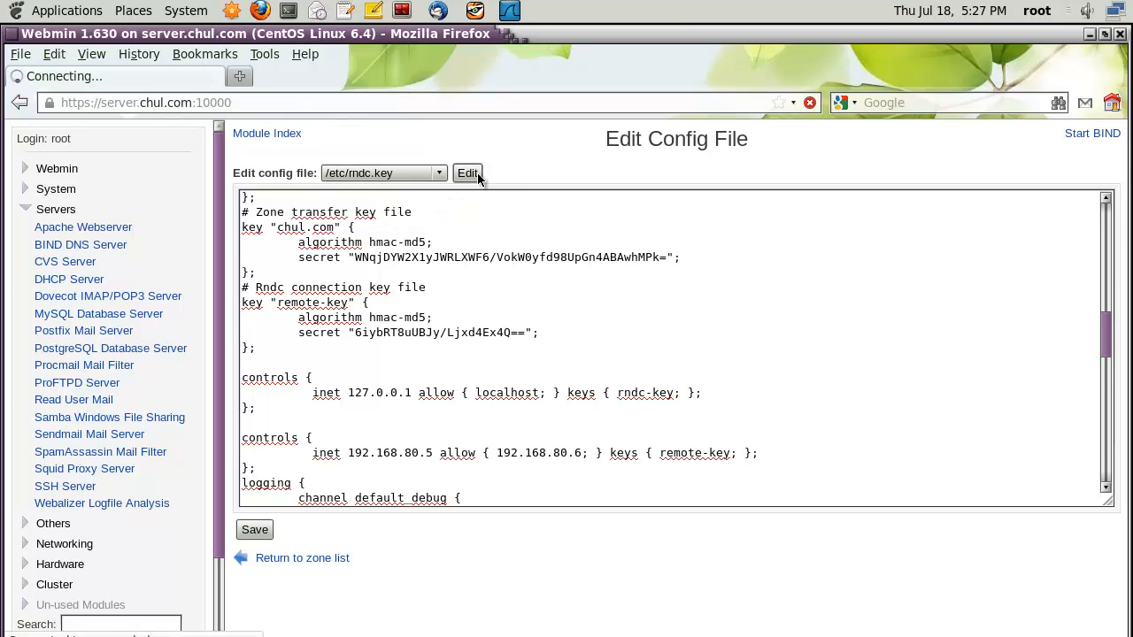
click(279, 262)
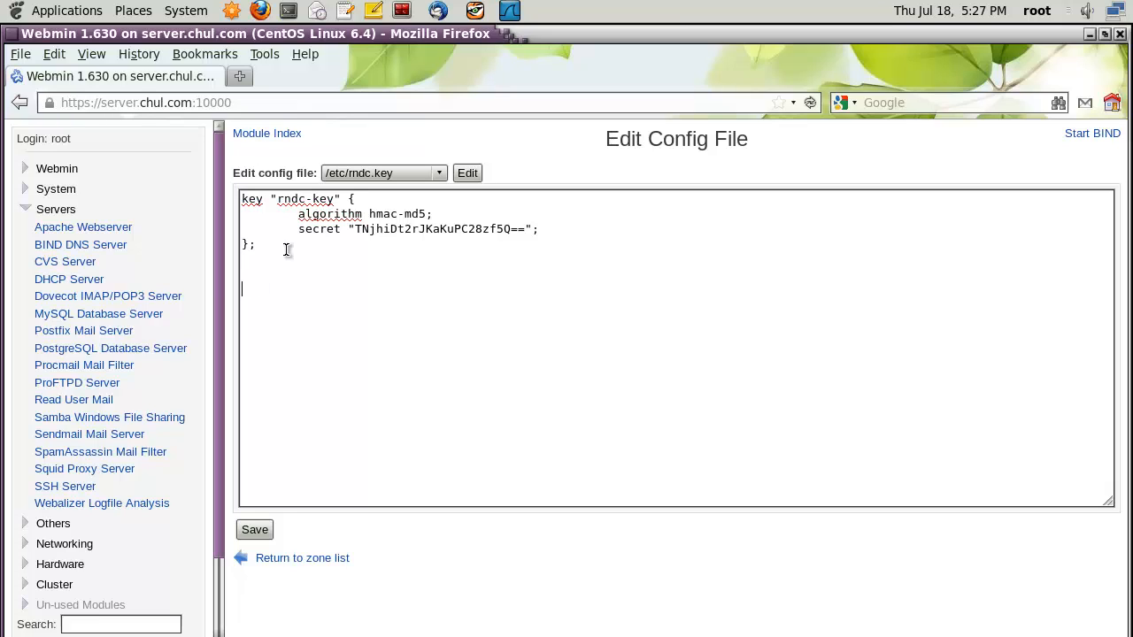
Return to the module index and set up RNDC control for BIND, overwriting /etc/rndc.conf.
click(289, 135)
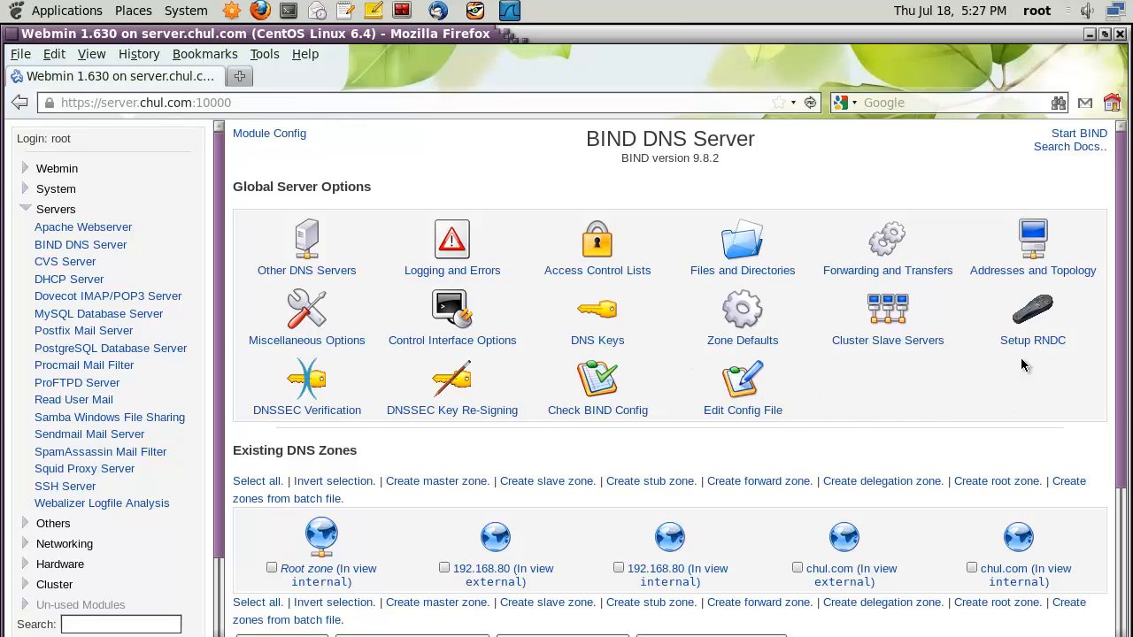
click(1035, 314)
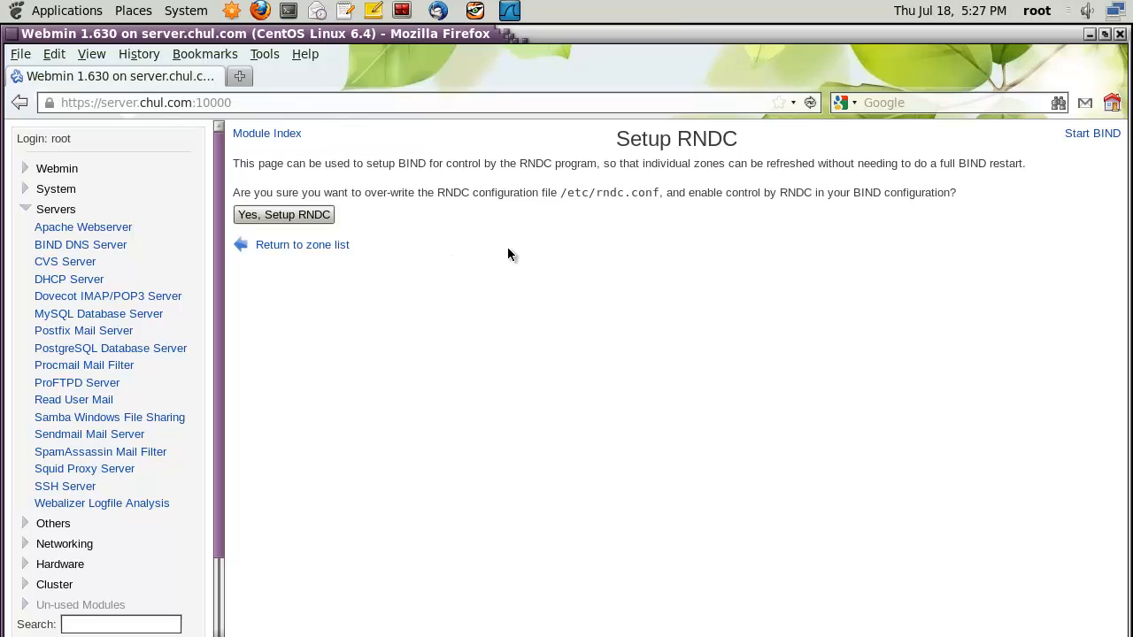
click(309, 216)
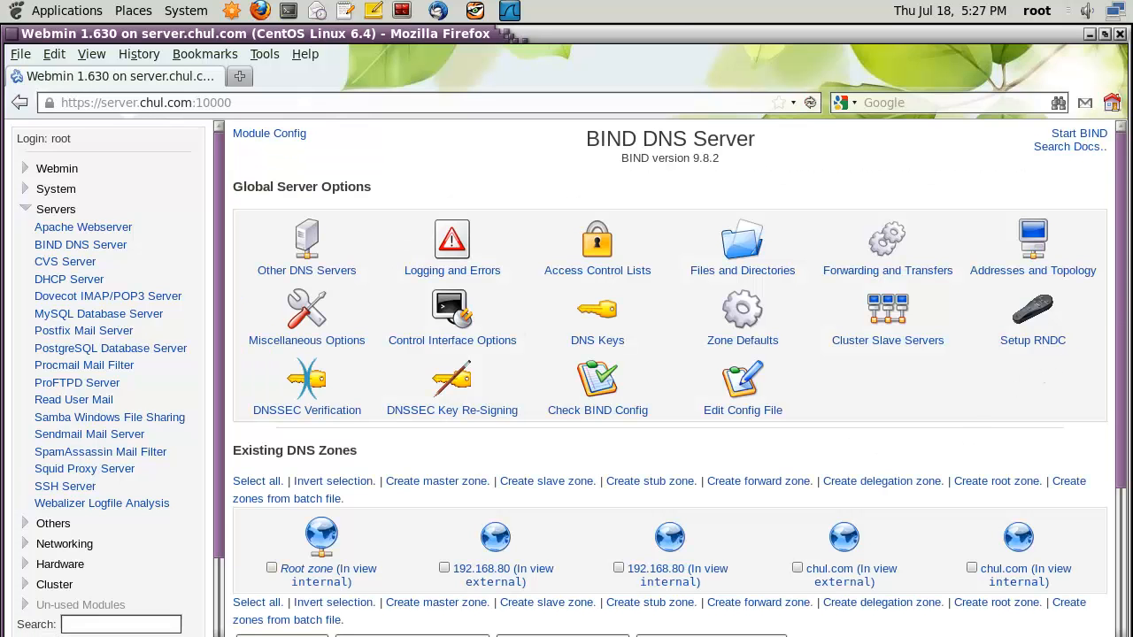
Start a new forward master zone with the domain name jeong.com, keeping it in the internal view.
drag(1128, 311, 1129, 468)
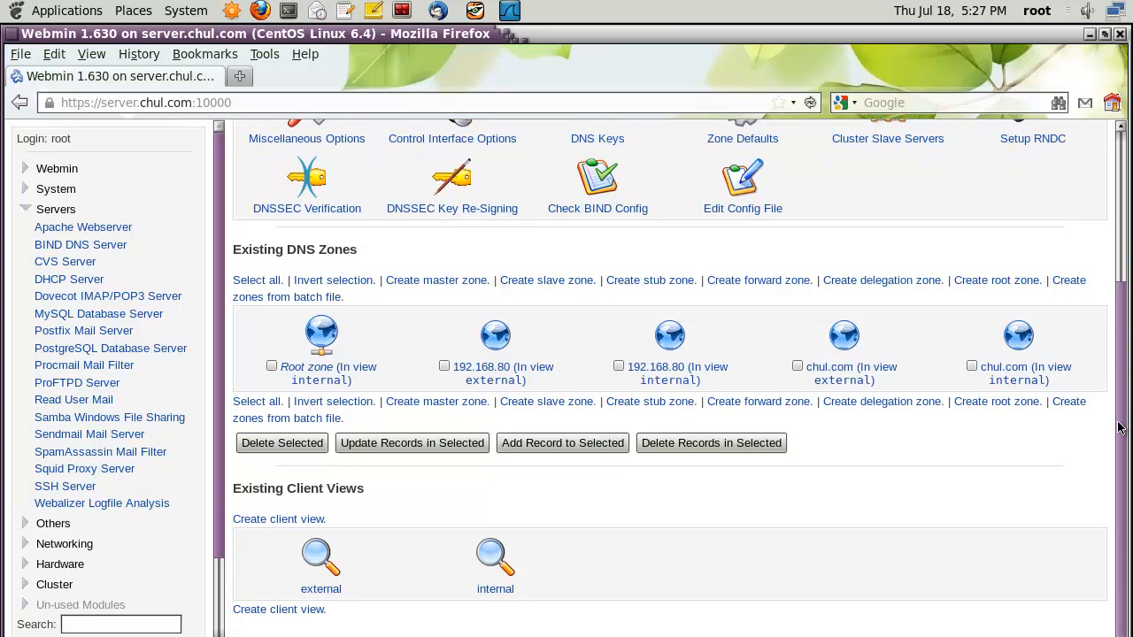
mouse_move(1118, 428)
mouse_down()
mouse_move(1122, 403)
mouse_move(1118, 418)
mouse_up()
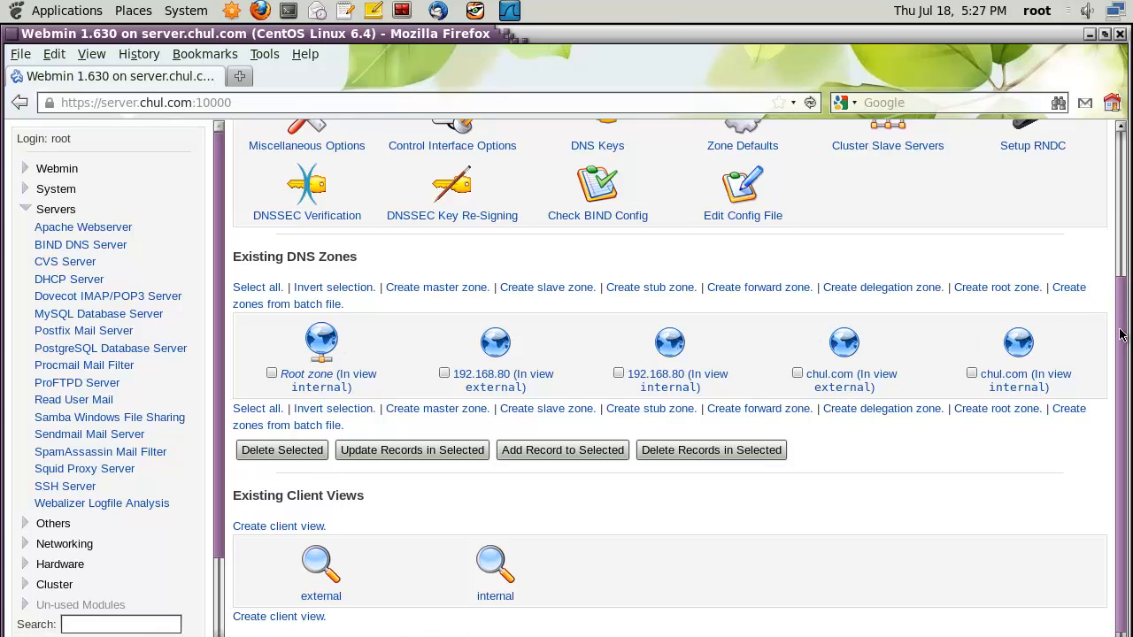
drag(1122, 340, 1122, 336)
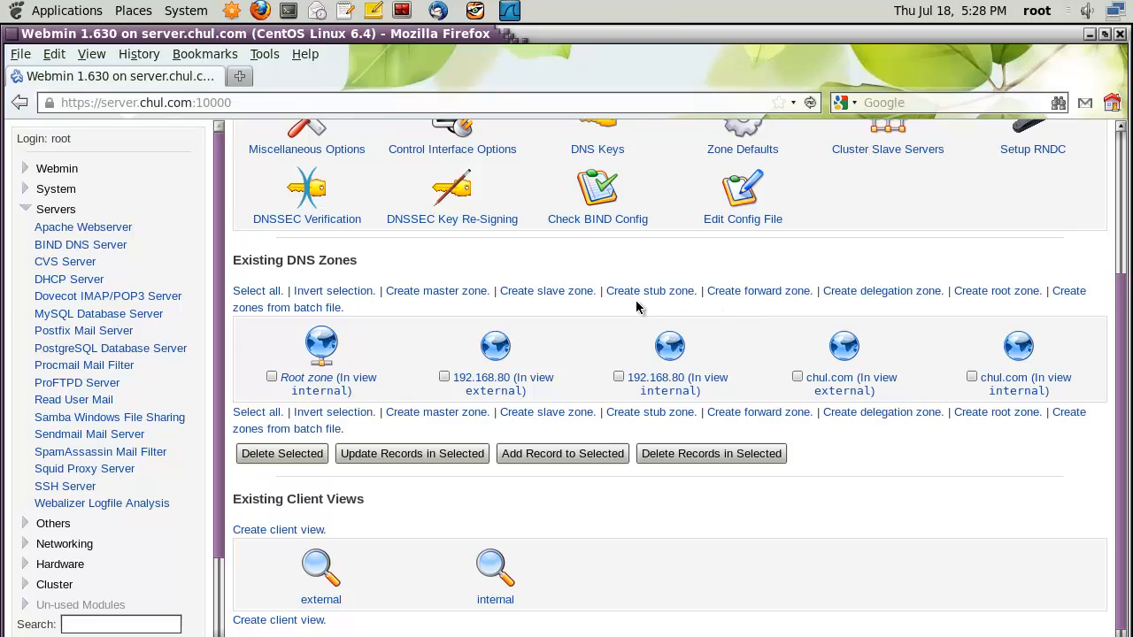
click(450, 292)
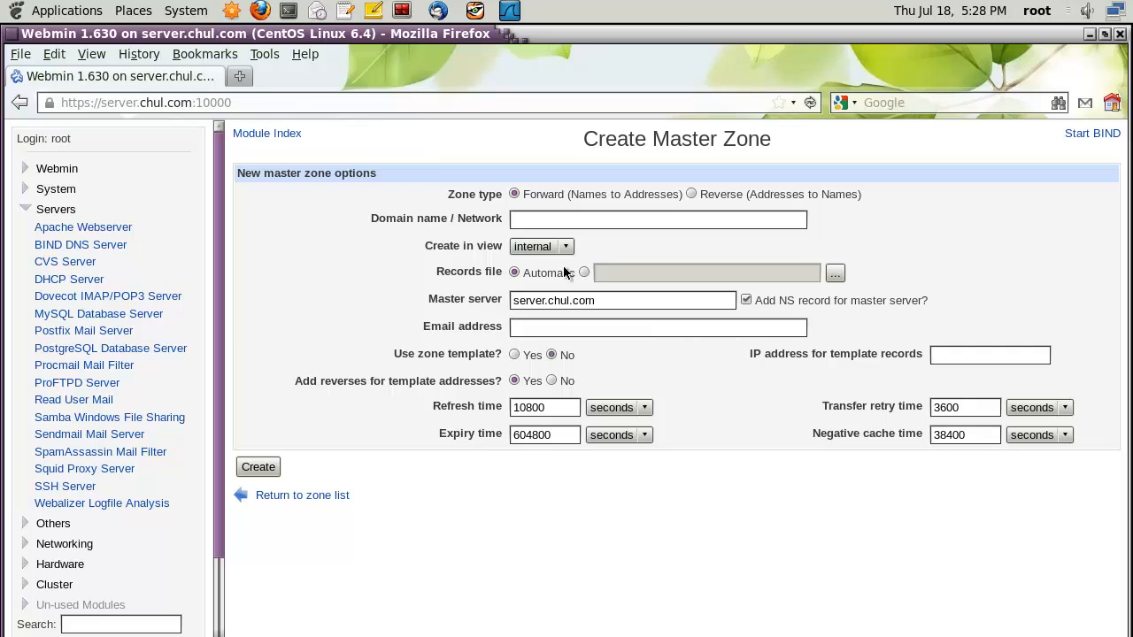
click(558, 217)
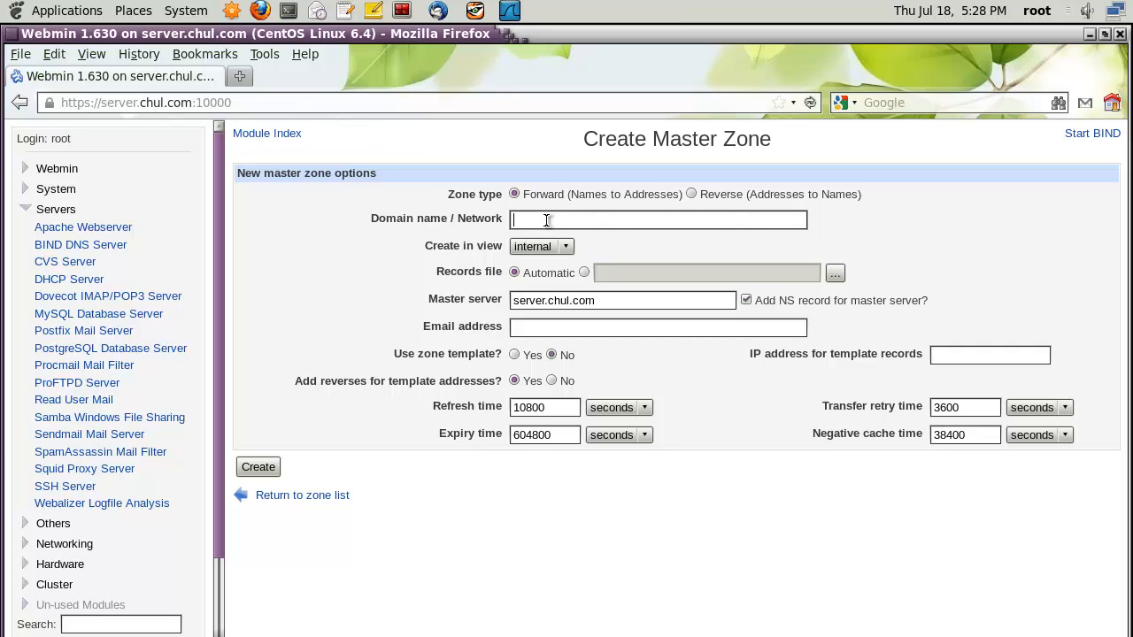
click(550, 223)
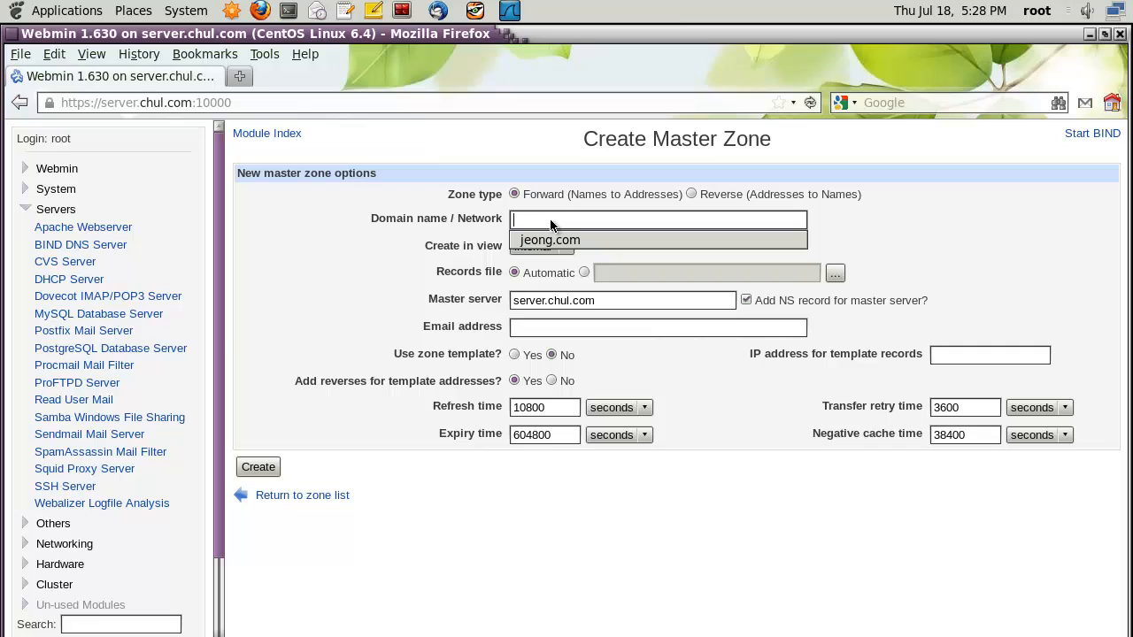
key(Down)
key(Return)
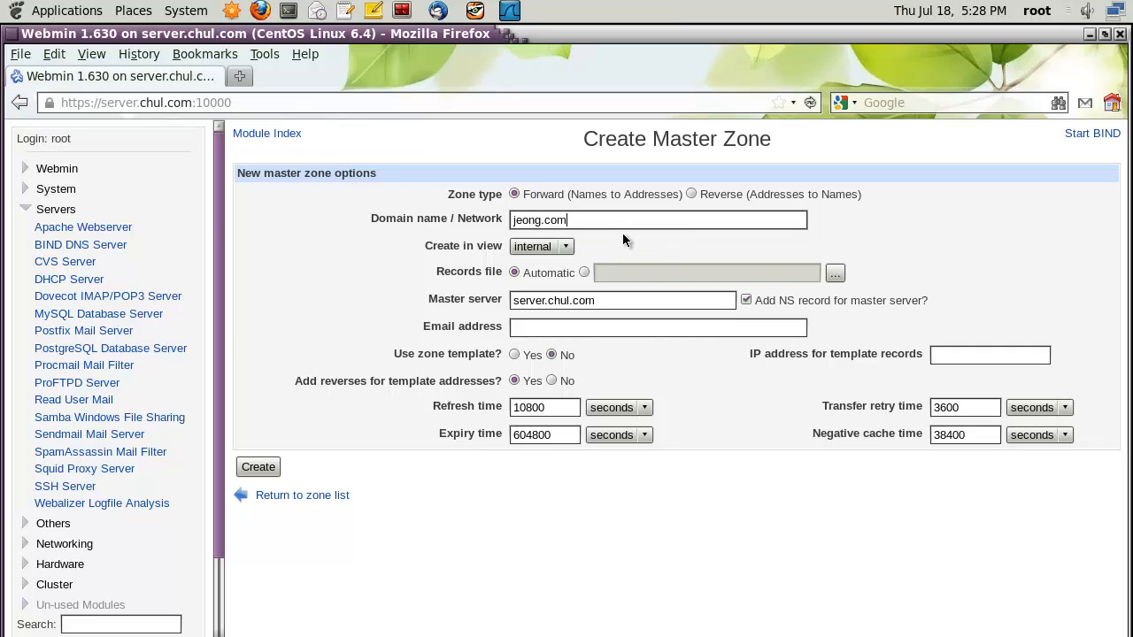
click(566, 248)
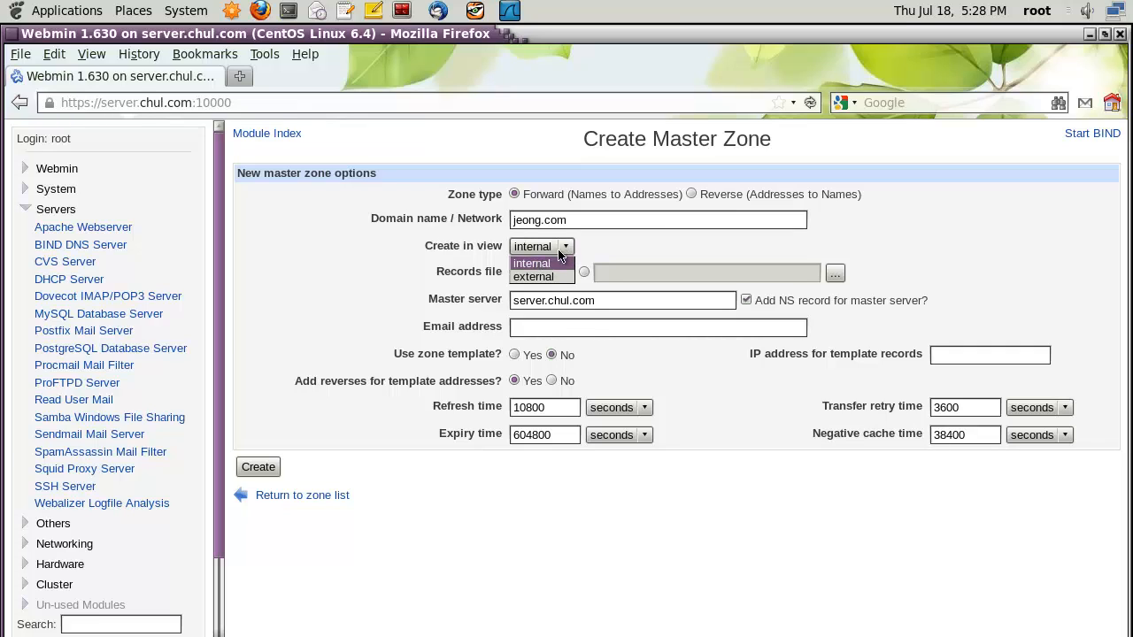
click(604, 242)
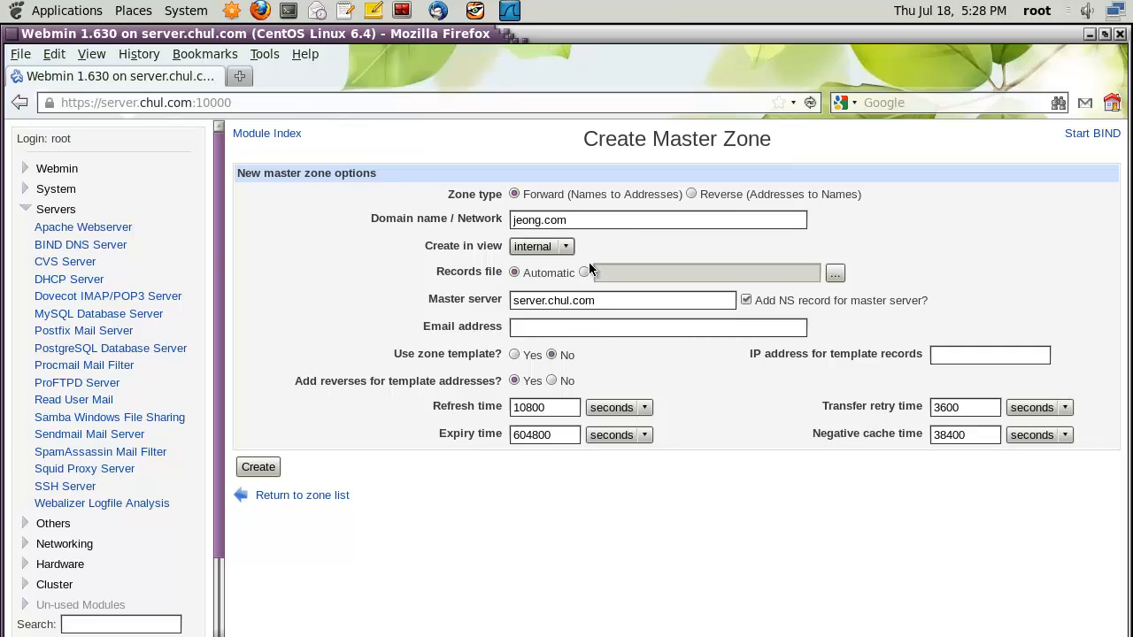
Set the new zone's master server to ns.chul.com.
click(546, 301)
key(BackSpace)
key(BackSpace)
key(BackSpace)
key(BackSpace)
key(BackSpace)
key(BackSpace)
text(ns)
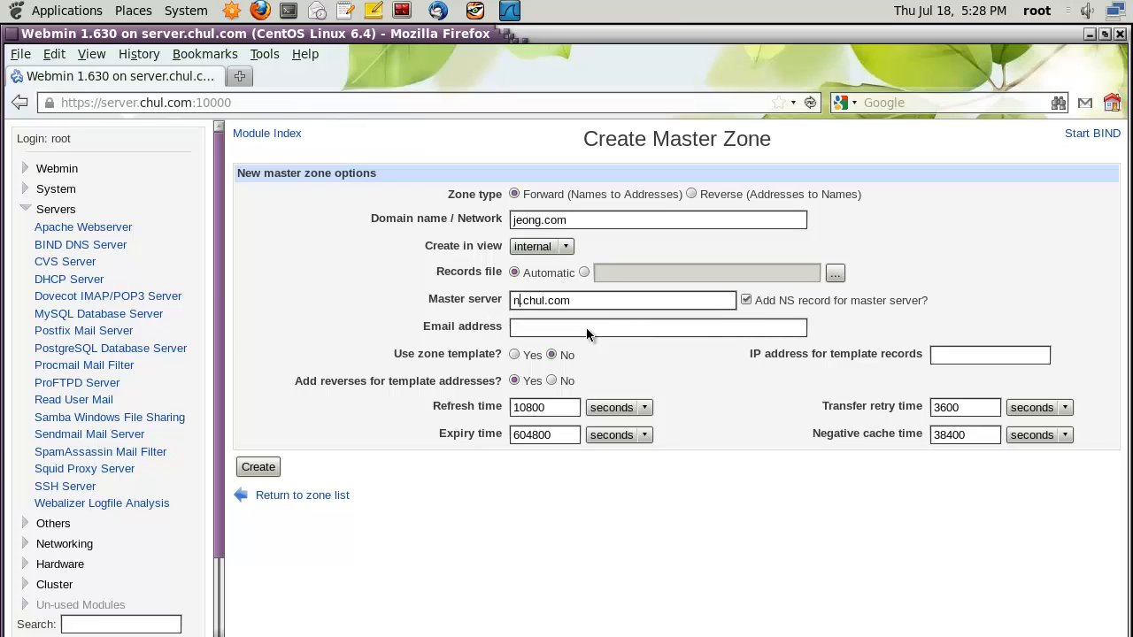
click(899, 332)
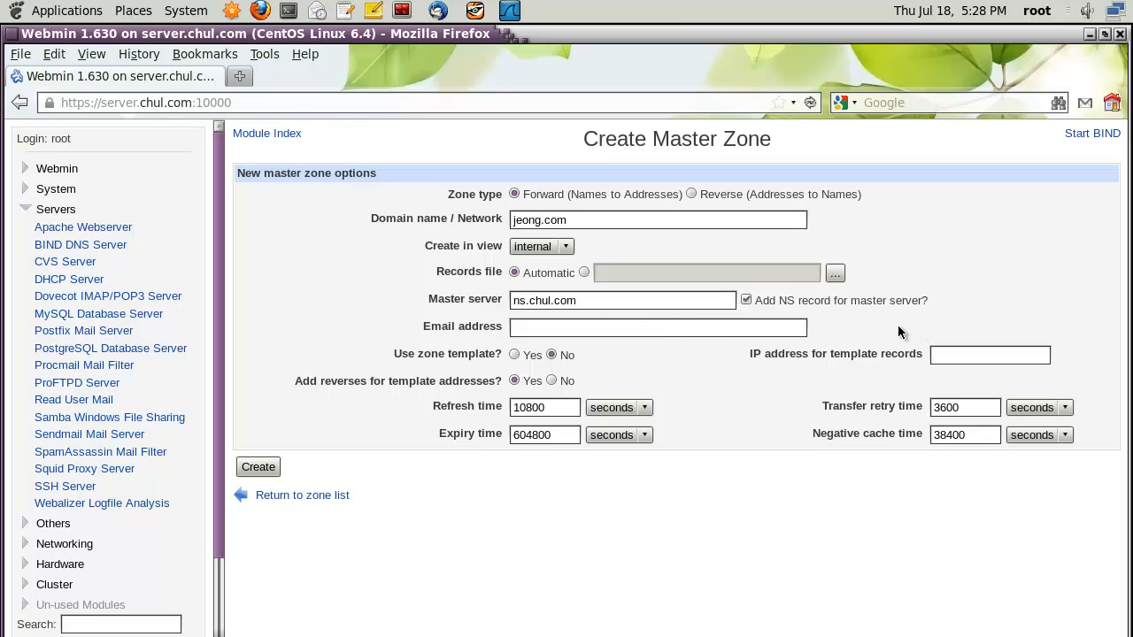
Fill in the zone's contact e-mail address and create the jeong.com master zone.
click(626, 329)
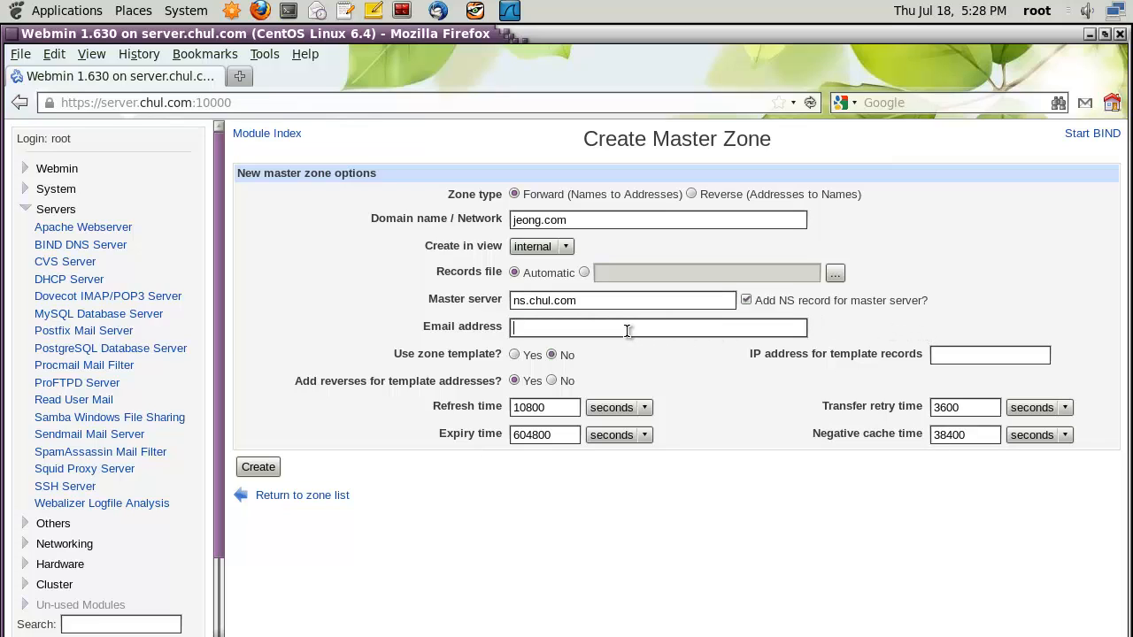
text(root)
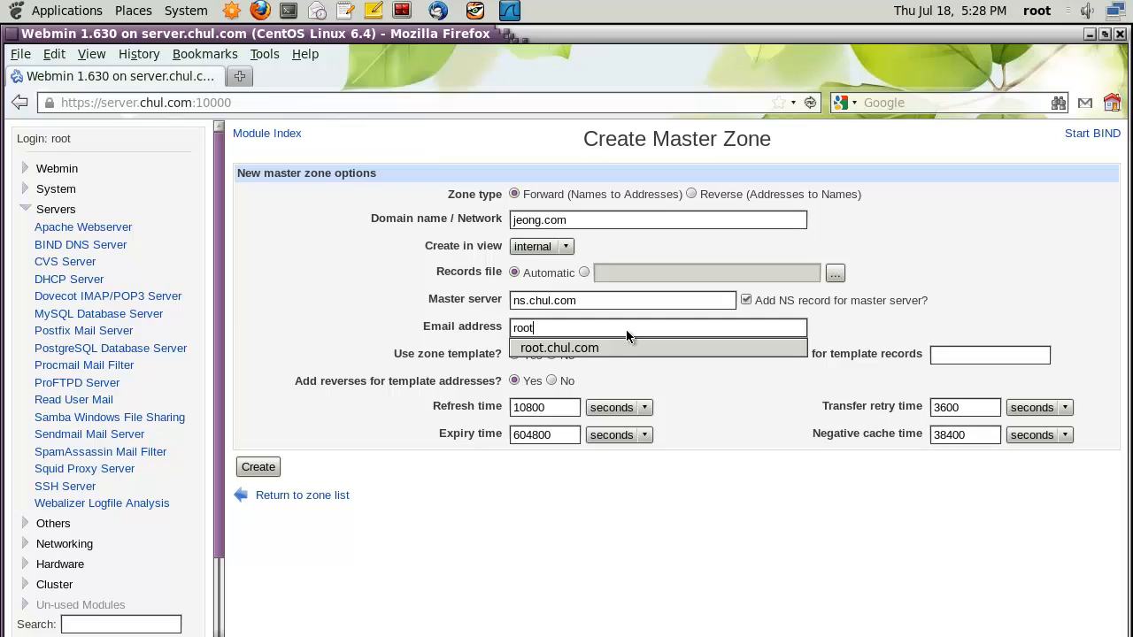
key(Down)
key(Return)
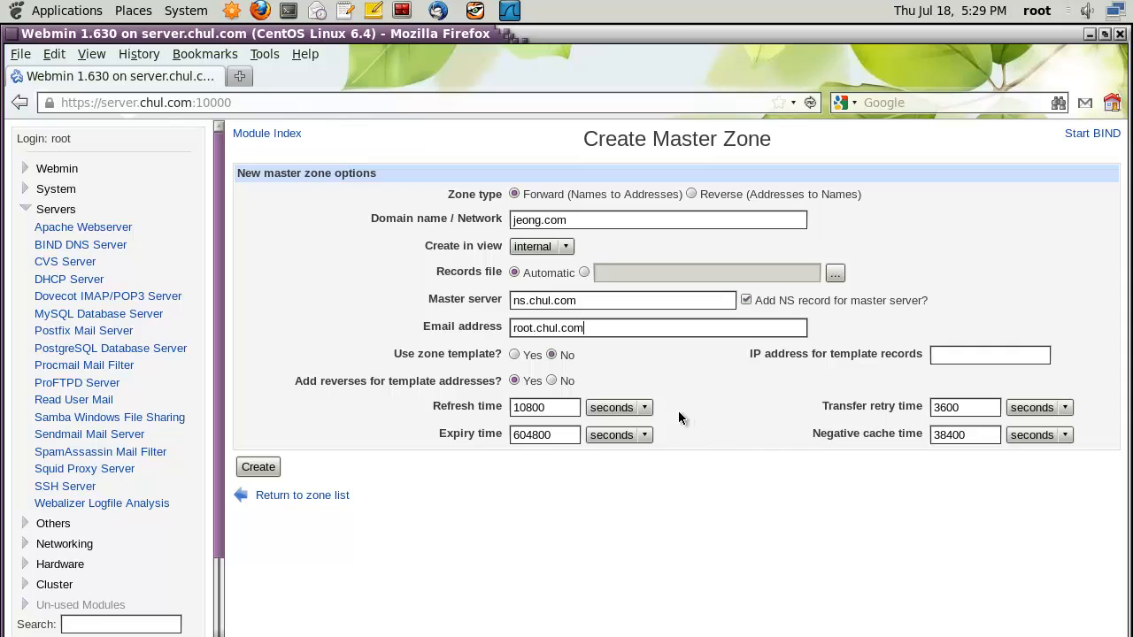
click(276, 469)
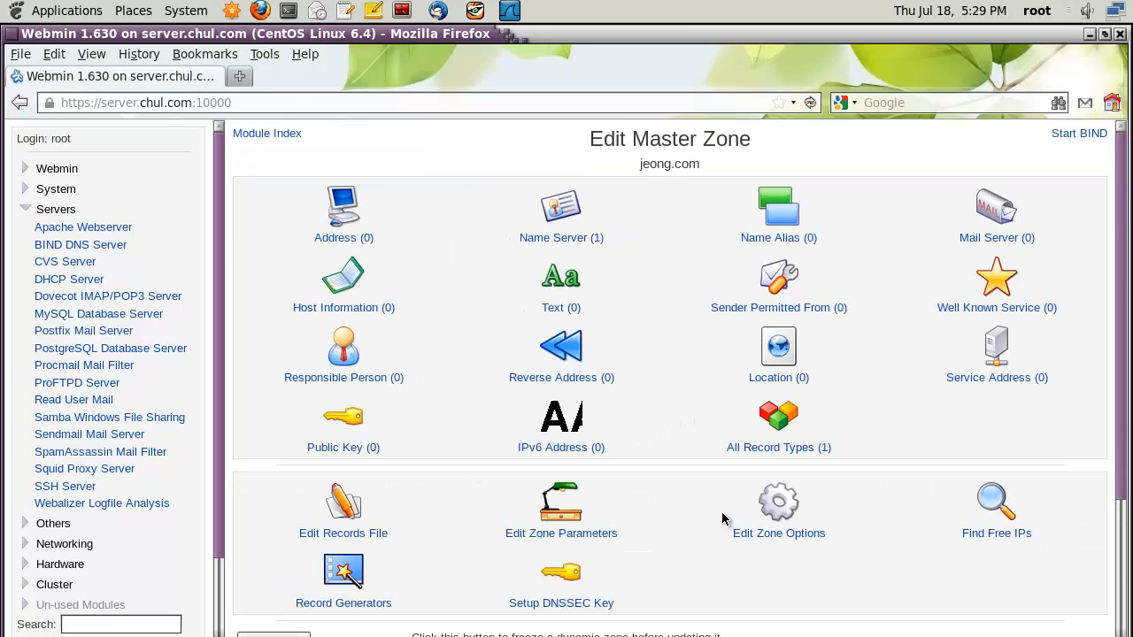
scroll(747, 518, down, 3)
scroll(750, 513, up, 3)
drag(641, 169, 731, 163)
click(796, 154)
click(338, 237)
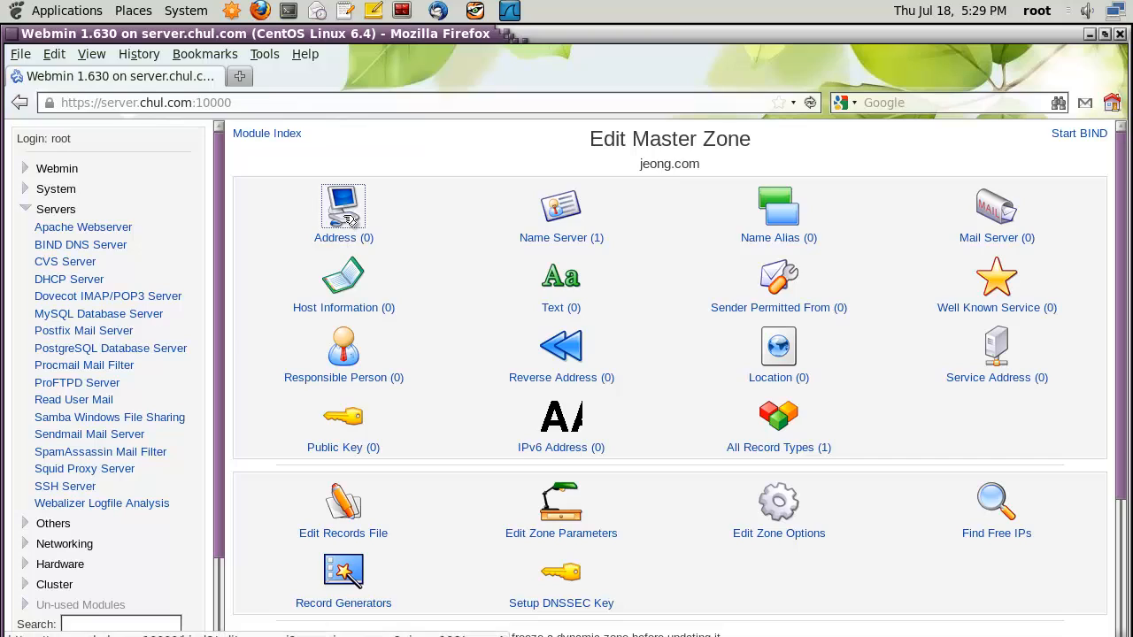
click(406, 208)
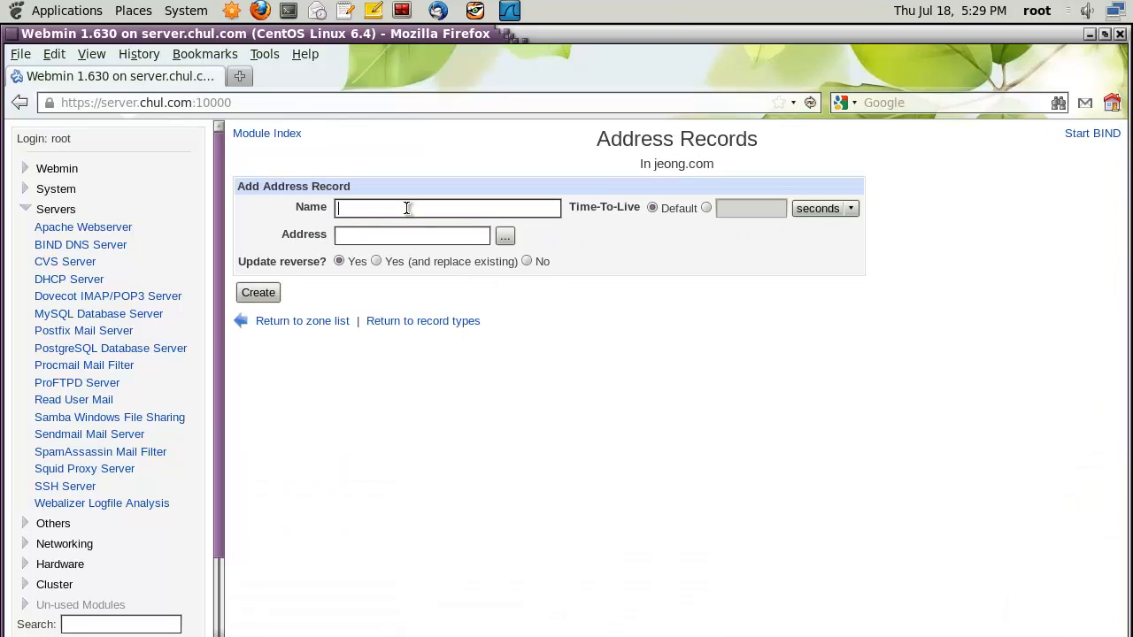
text(www.jeong.com)
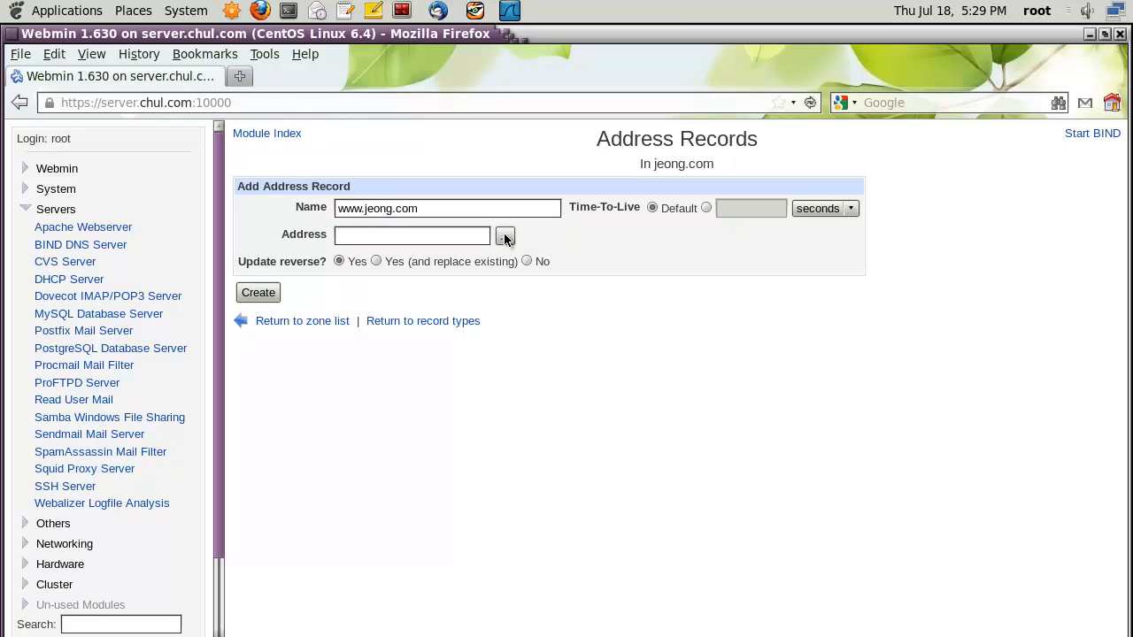
click(470, 234)
text(192.1)
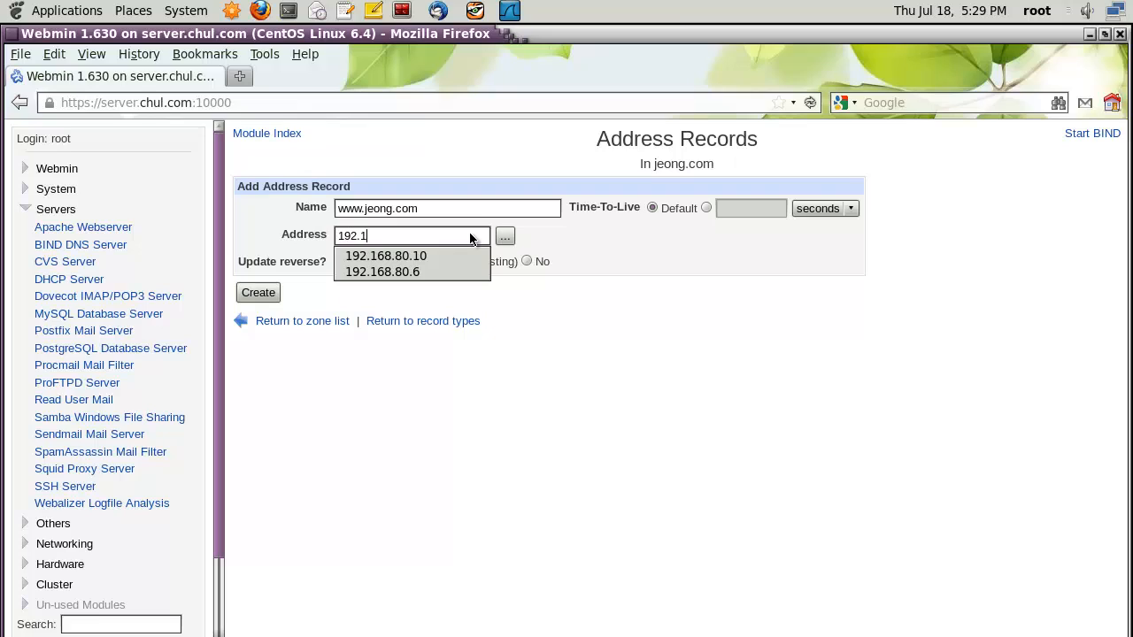
text(68.80.6)
click(622, 264)
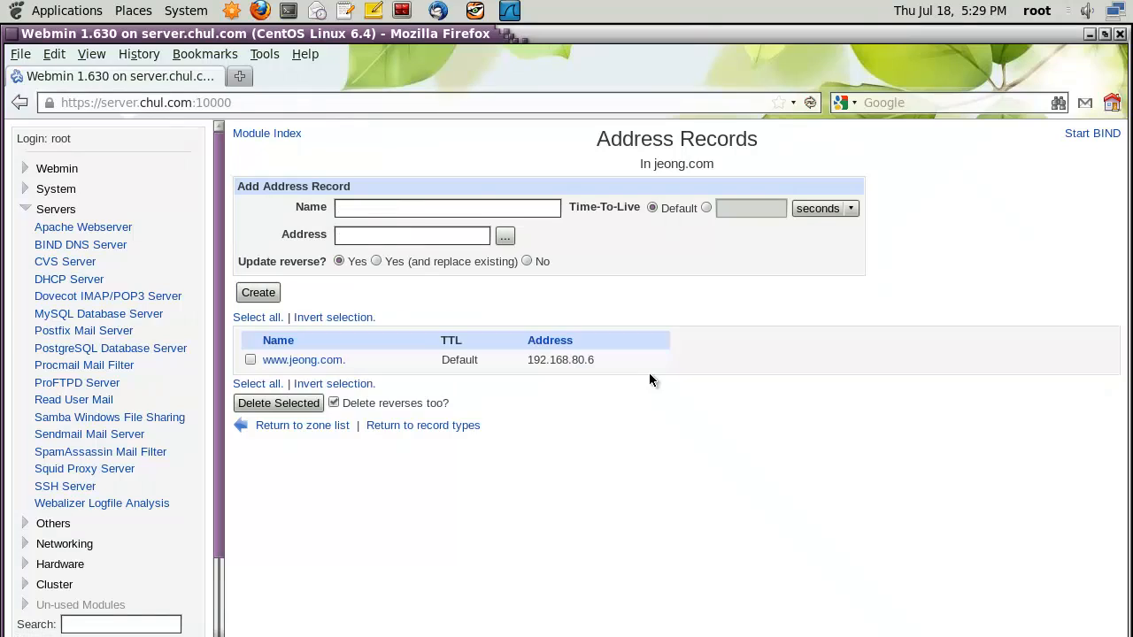
click(316, 360)
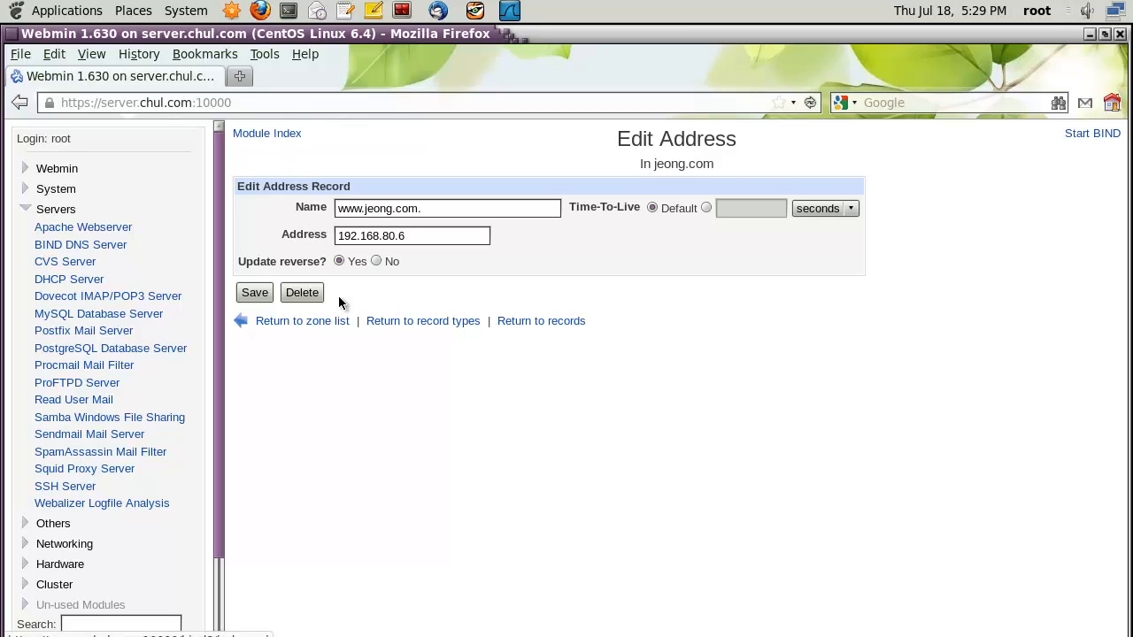
click(297, 320)
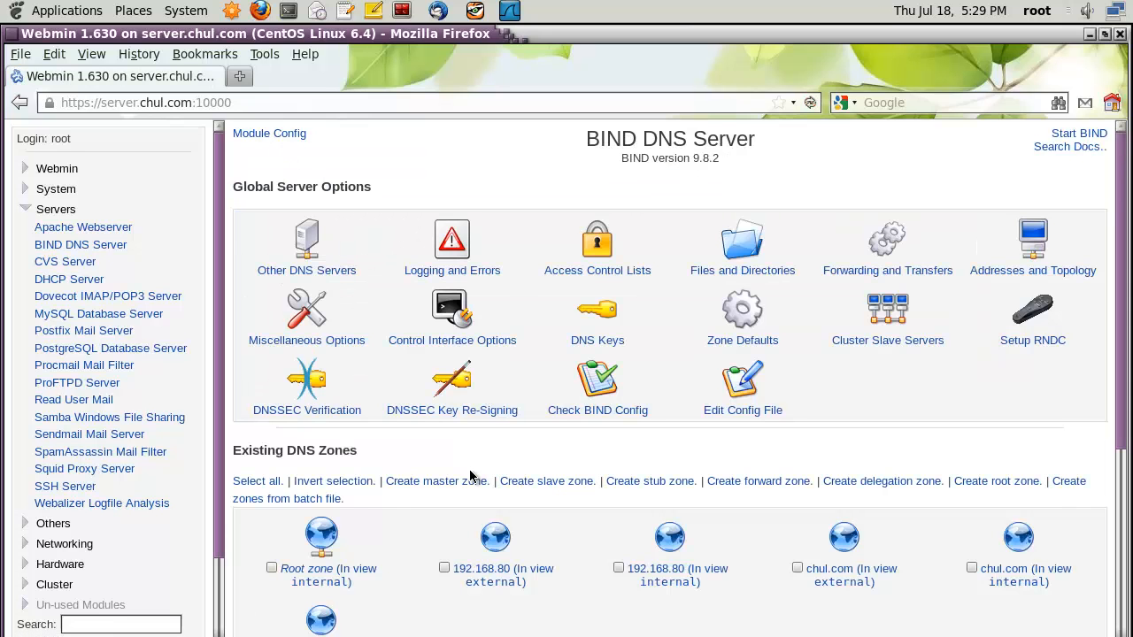
scroll(469, 469, down, 2)
scroll(469, 467, down, 5)
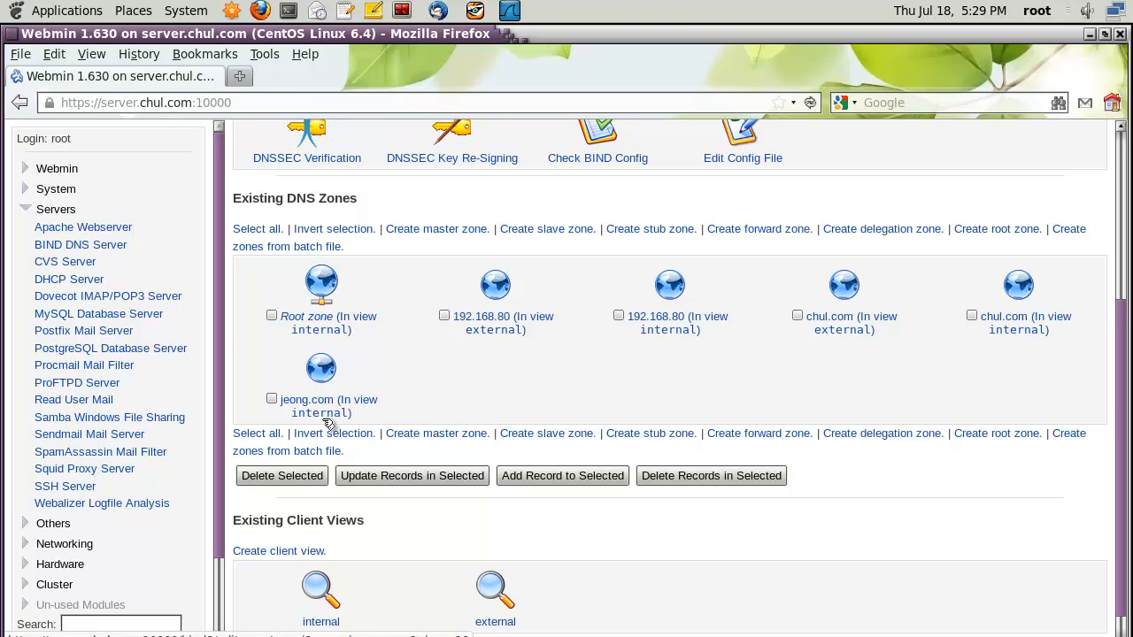
click(321, 368)
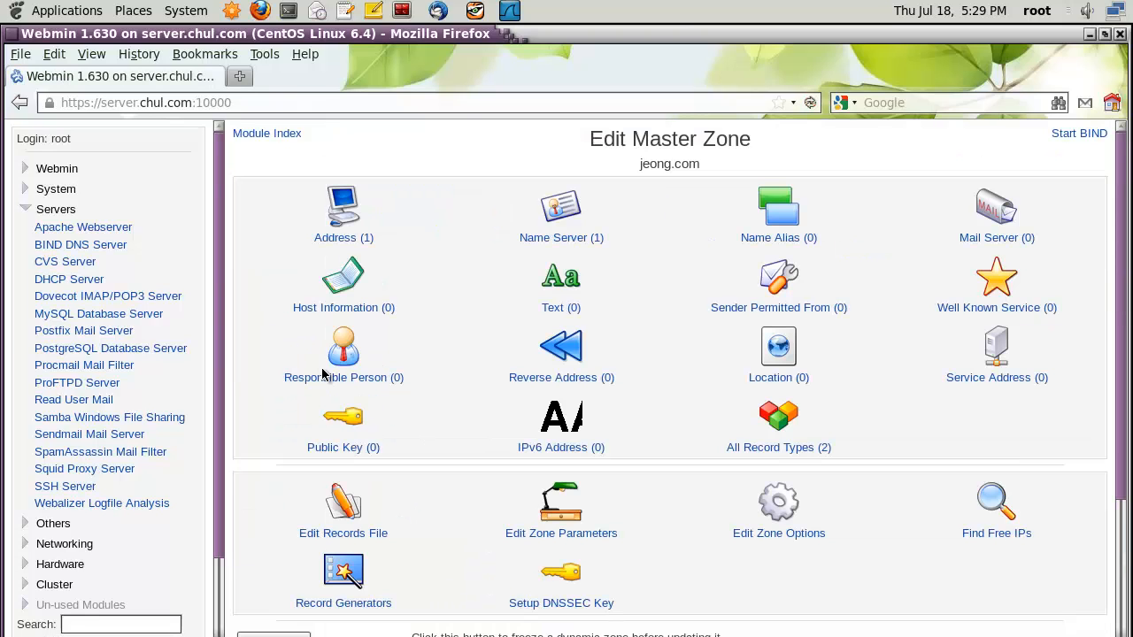
Review the jeong.com zone's address records, name server records and zone-level actions.
scroll(531, 437, down, 1)
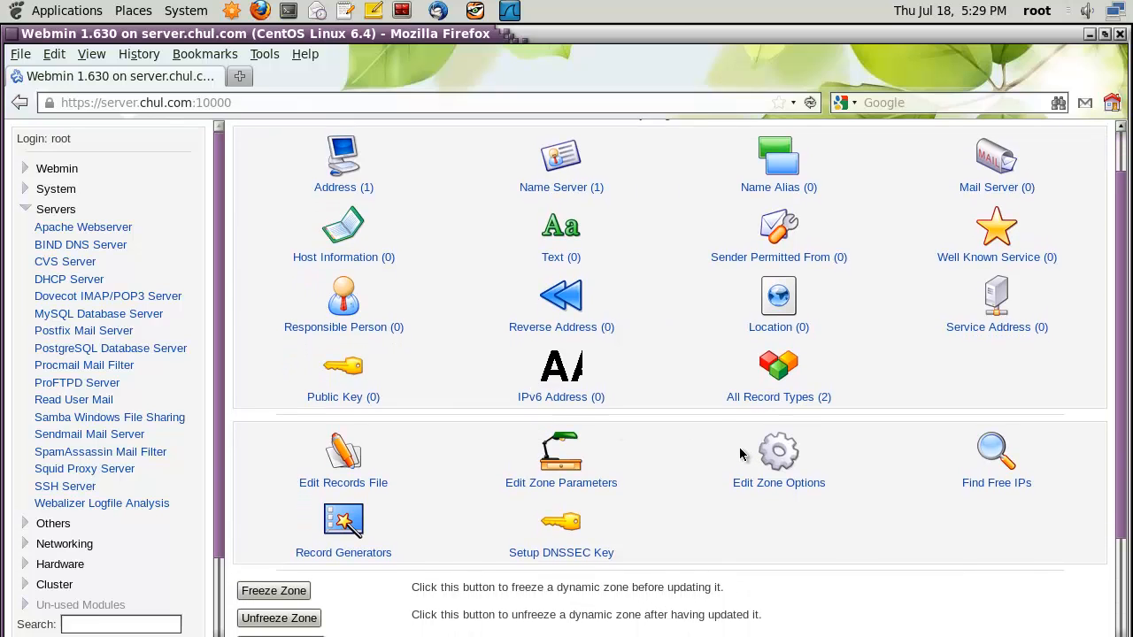
scroll(876, 522, up, 1)
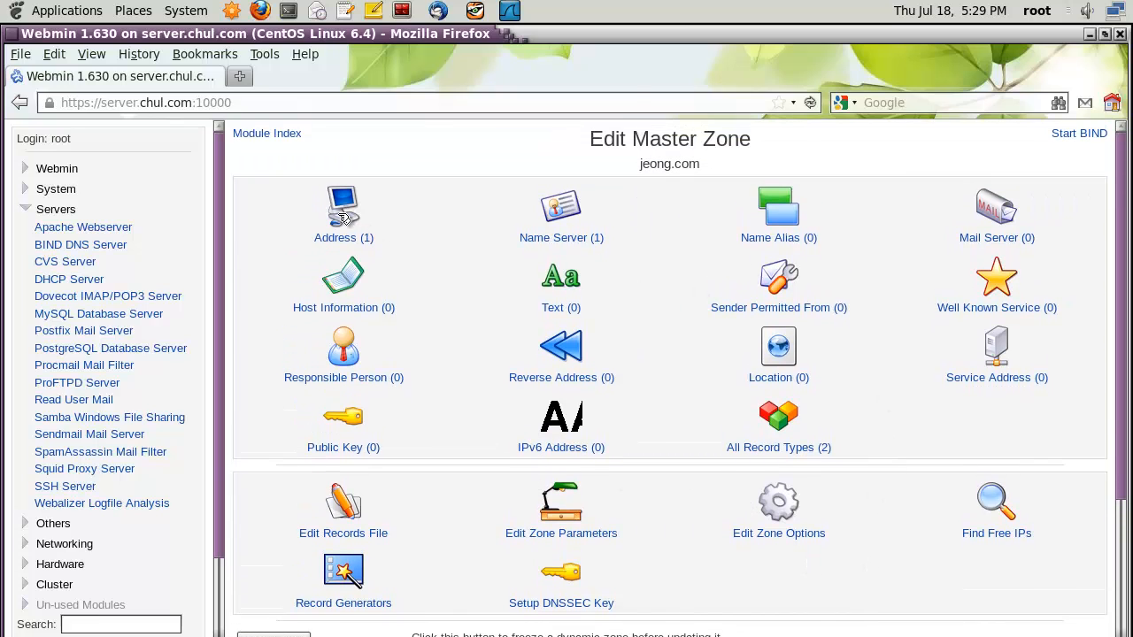
click(342, 215)
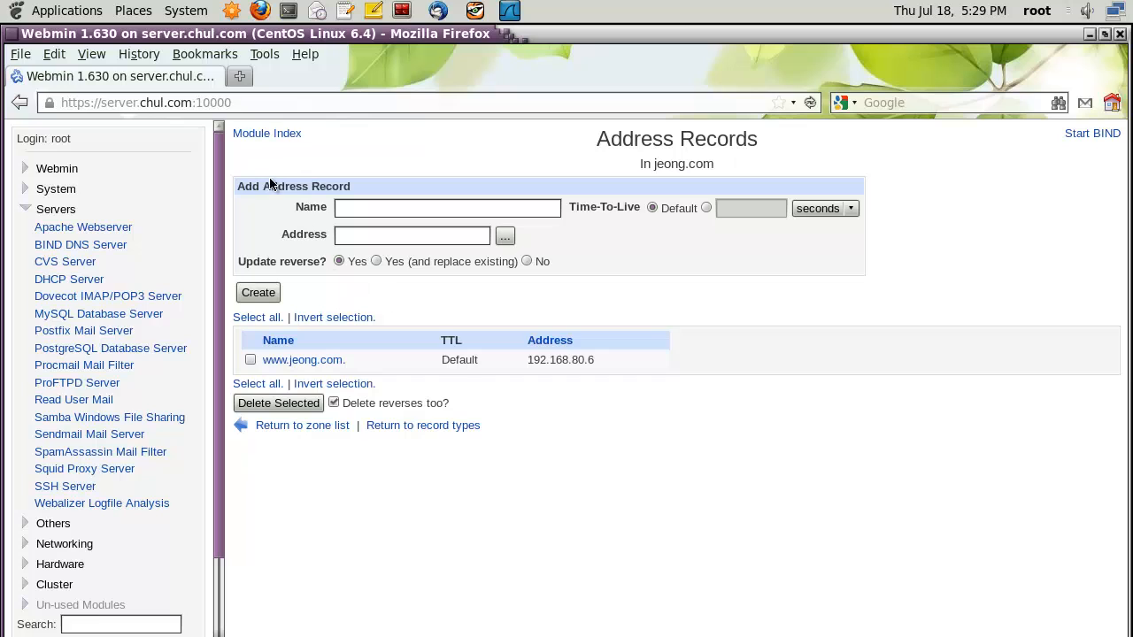
click(24, 103)
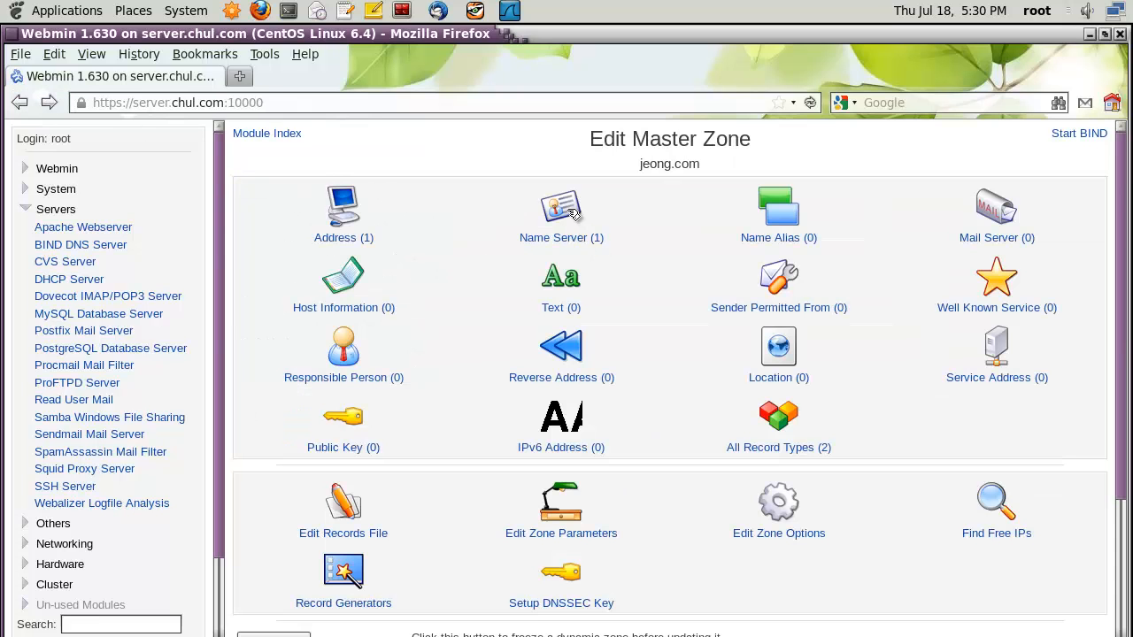
click(570, 212)
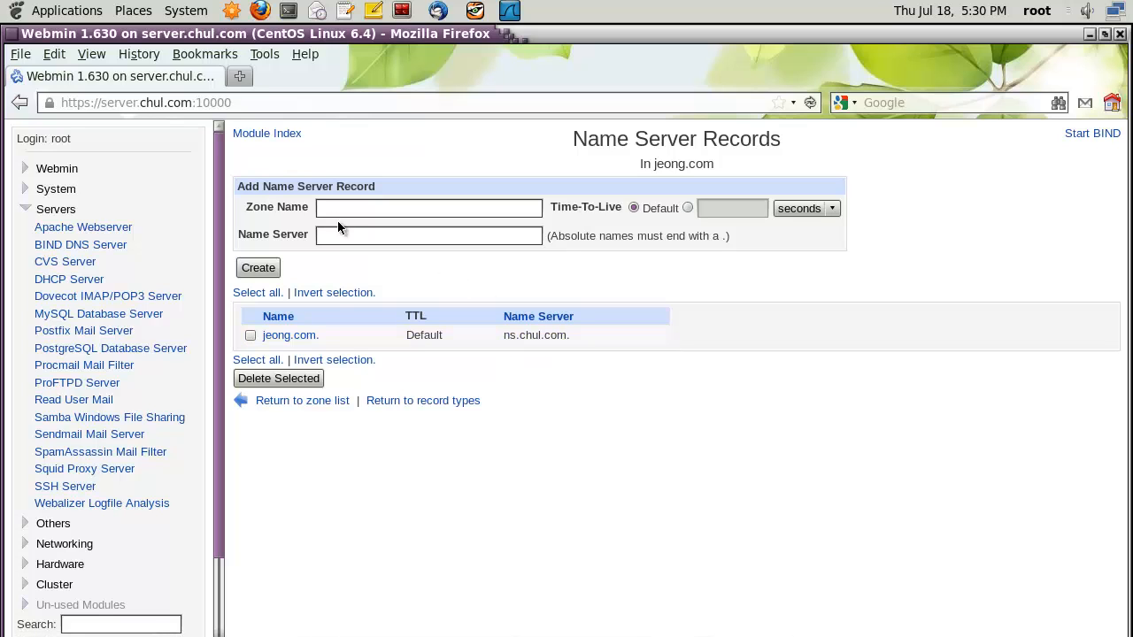
click(19, 103)
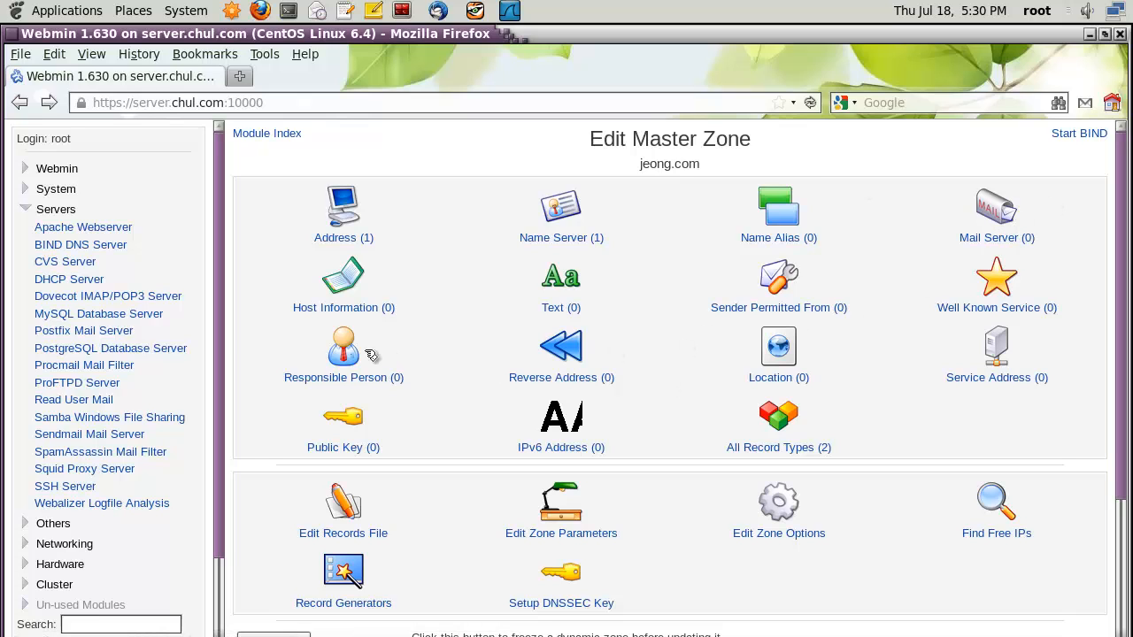
scroll(809, 504, down, 2)
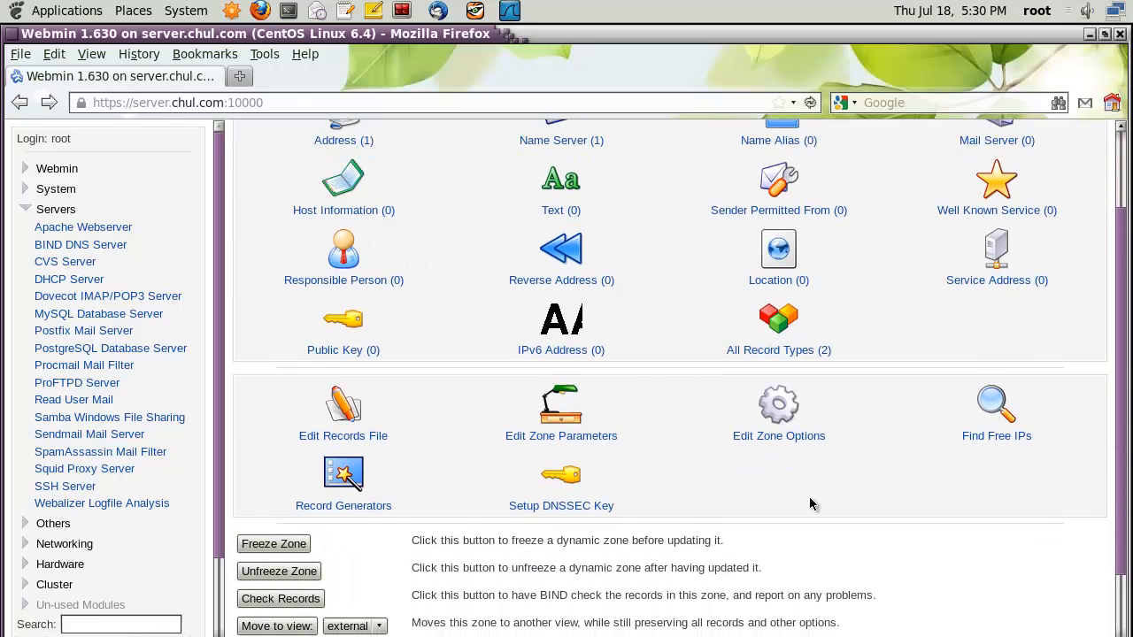
scroll(809, 504, down, 2)
scroll(841, 431, up, 4)
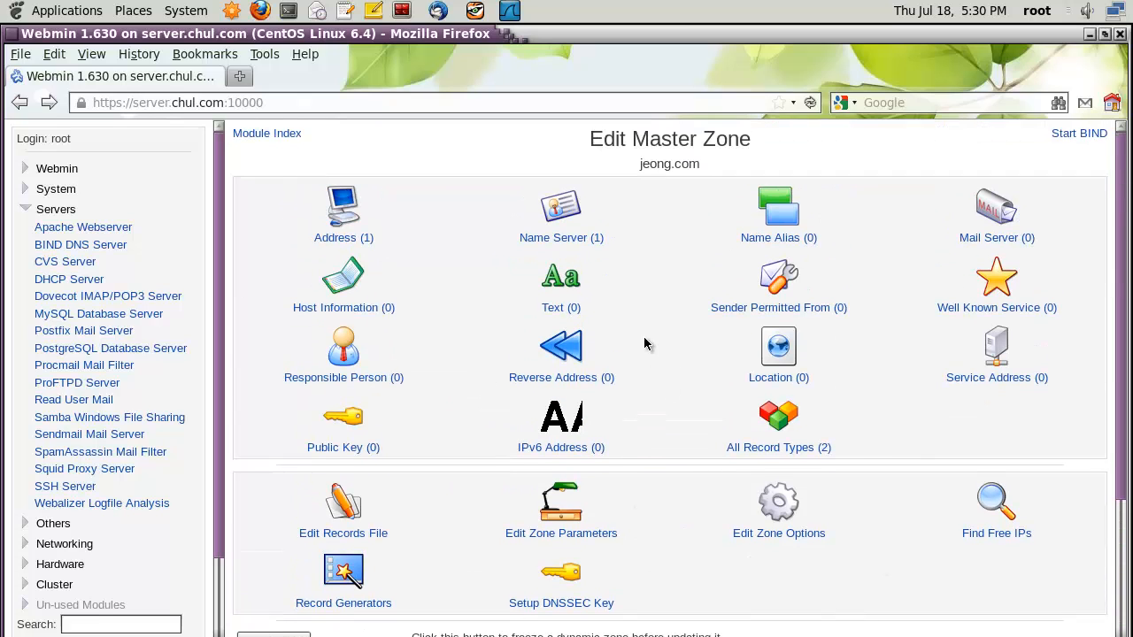
Return to the module index and open the chul.com zone in the external view to examine its record types.
click(289, 134)
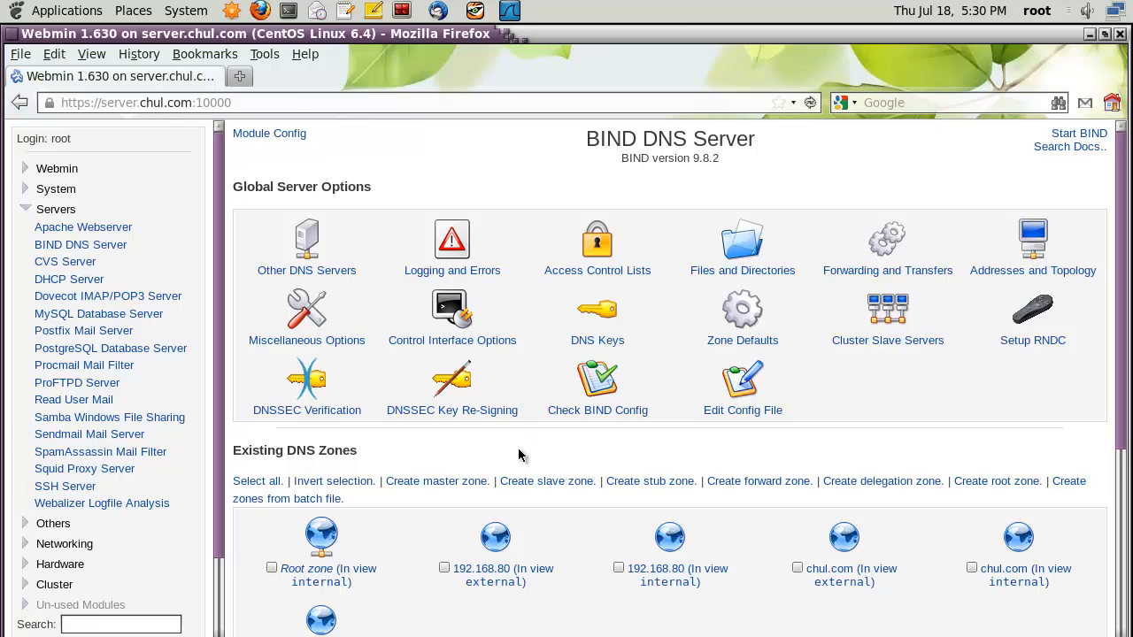
scroll(525, 458, down, 5)
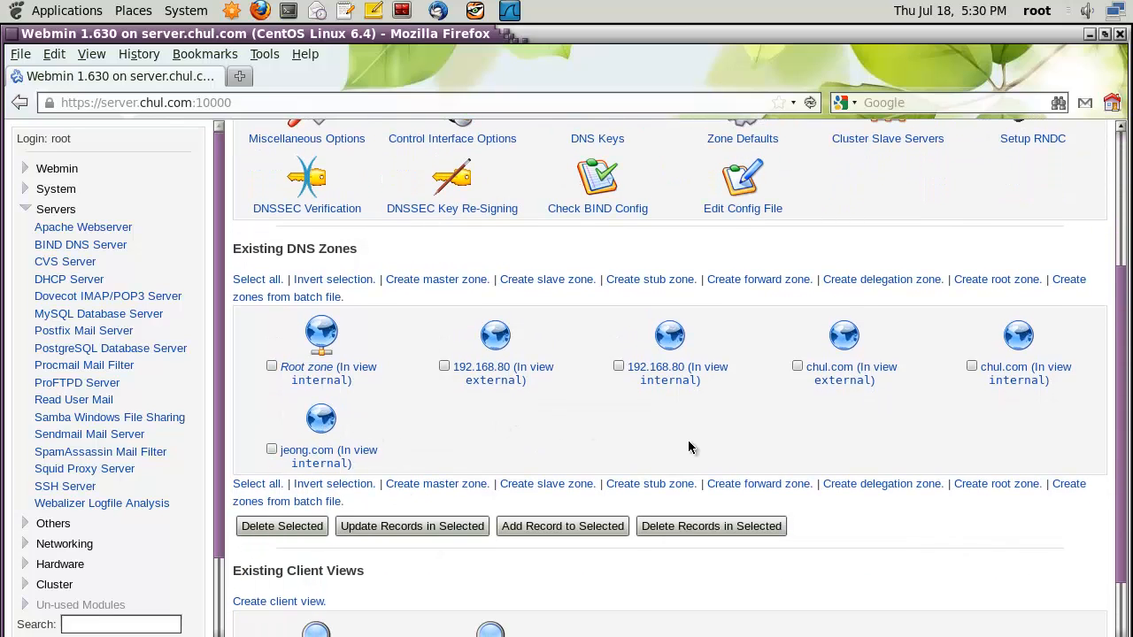
click(848, 336)
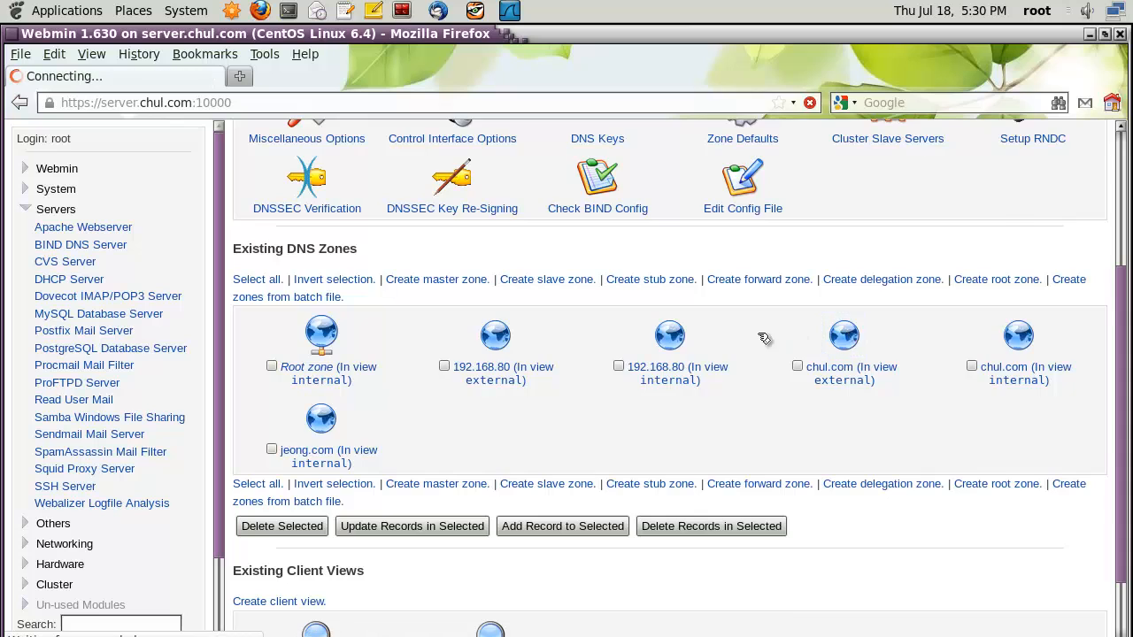
scroll(673, 447, down, 1)
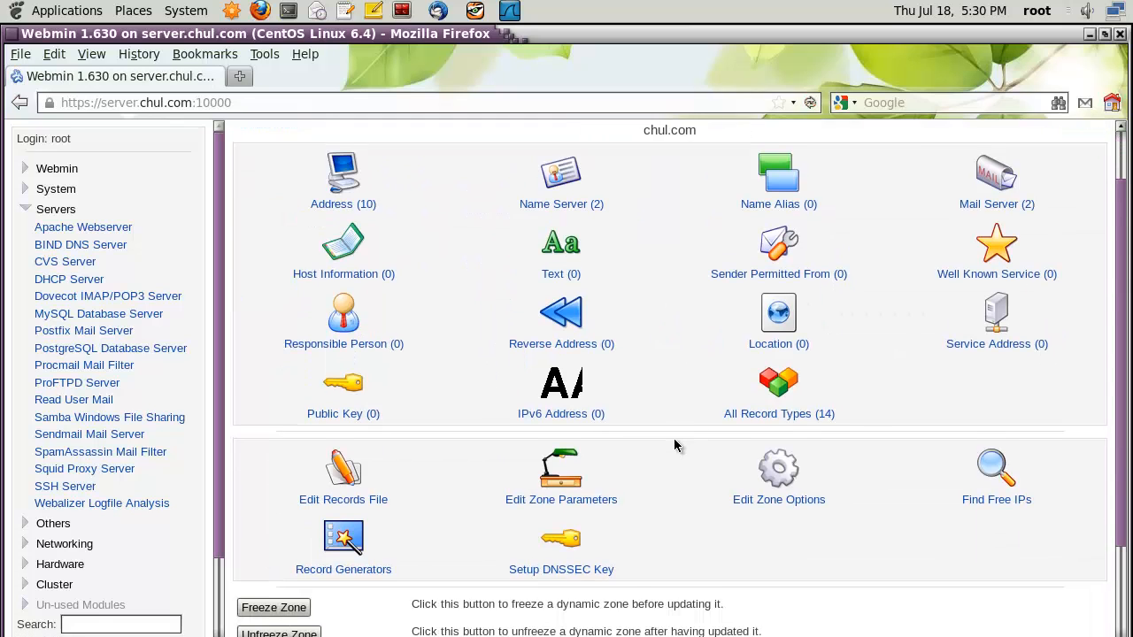